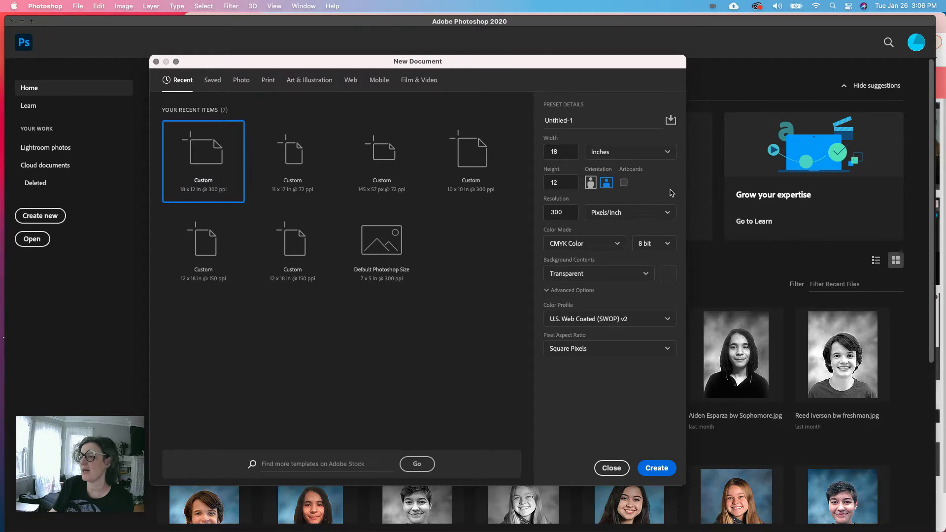
- Choose the Print Letter preset (8.5 x 11 in, 300 ppi) and name the document with the author's name plus 'EOS 2'
drag(645, 63, 683, 96)
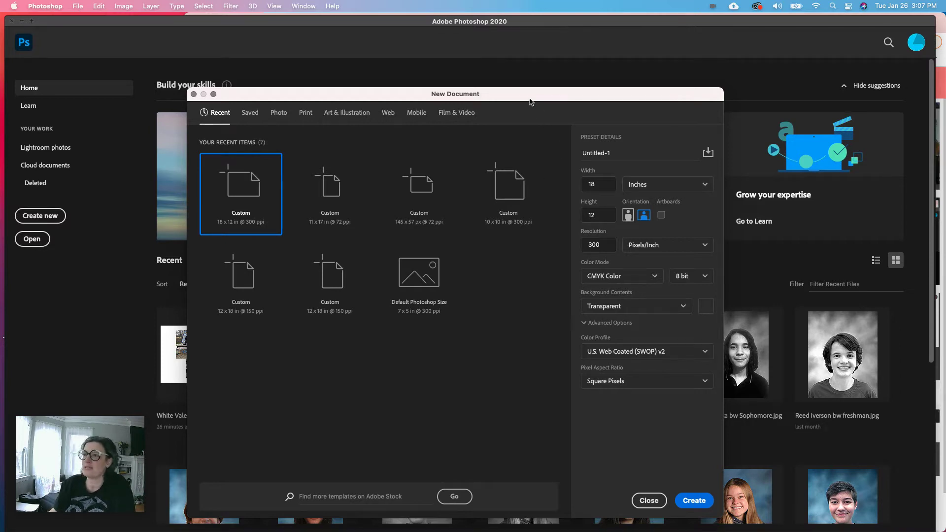
drag(530, 102, 521, 85)
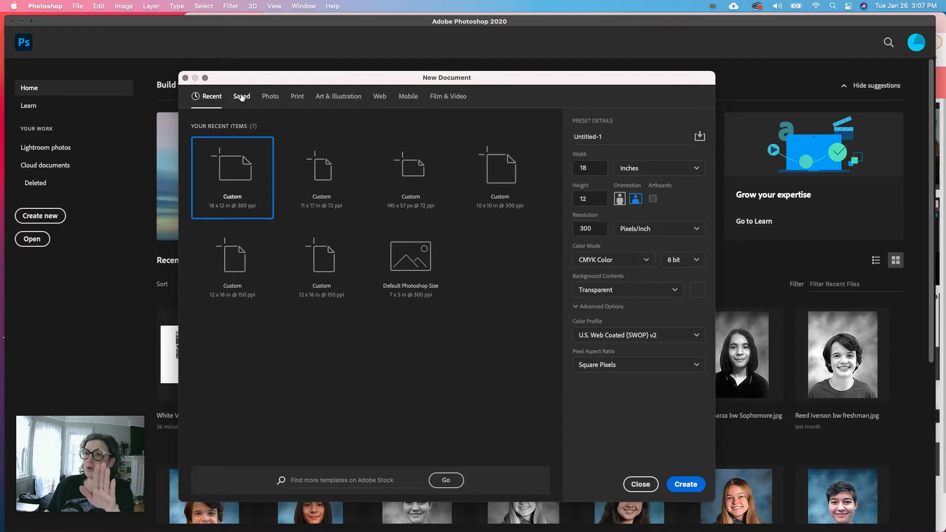
click(298, 97)
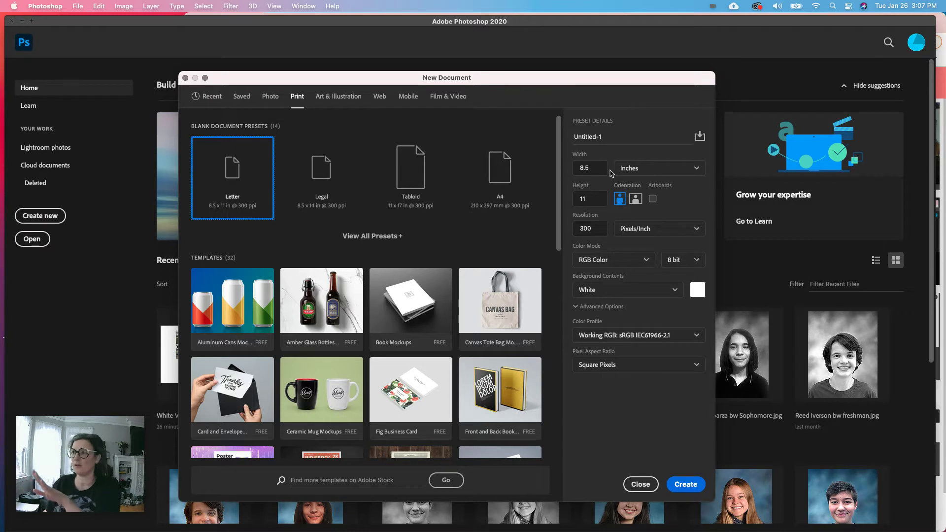
click(609, 135)
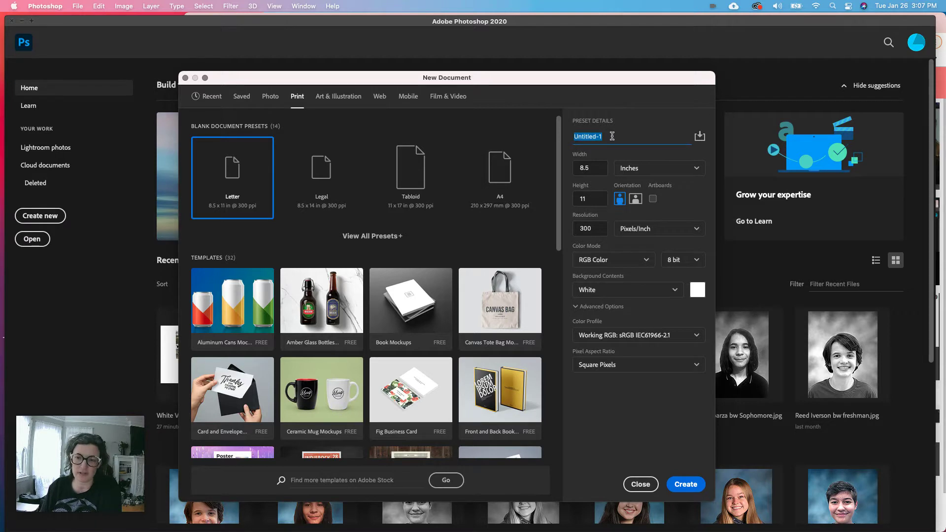
text(Whit)
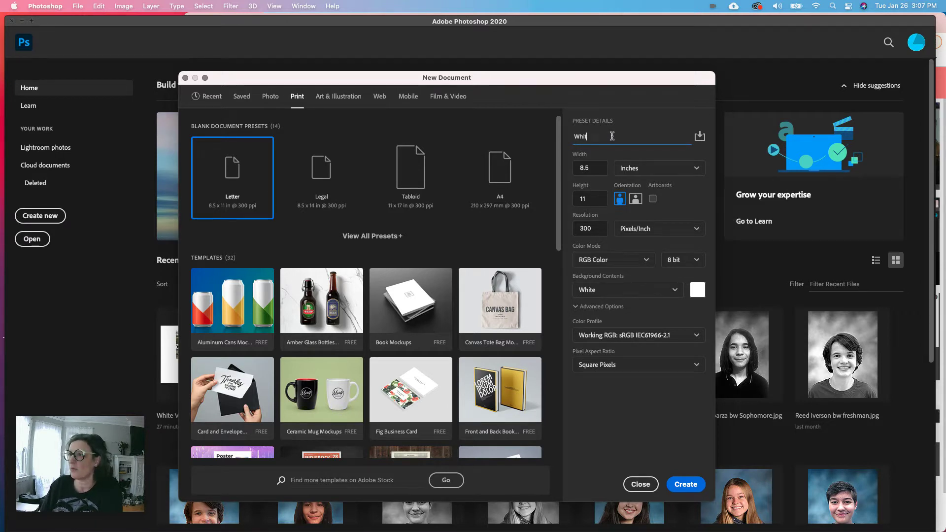
text(e Valerie)
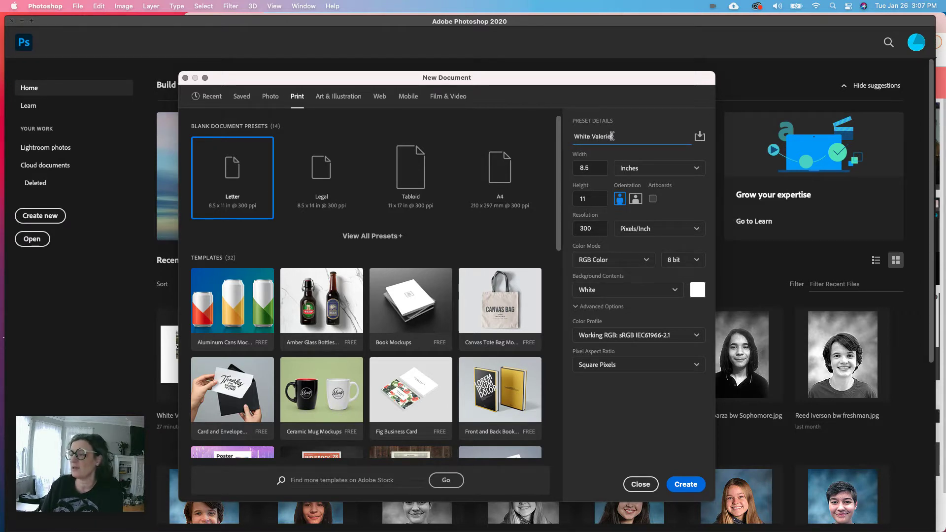
text( EOS)
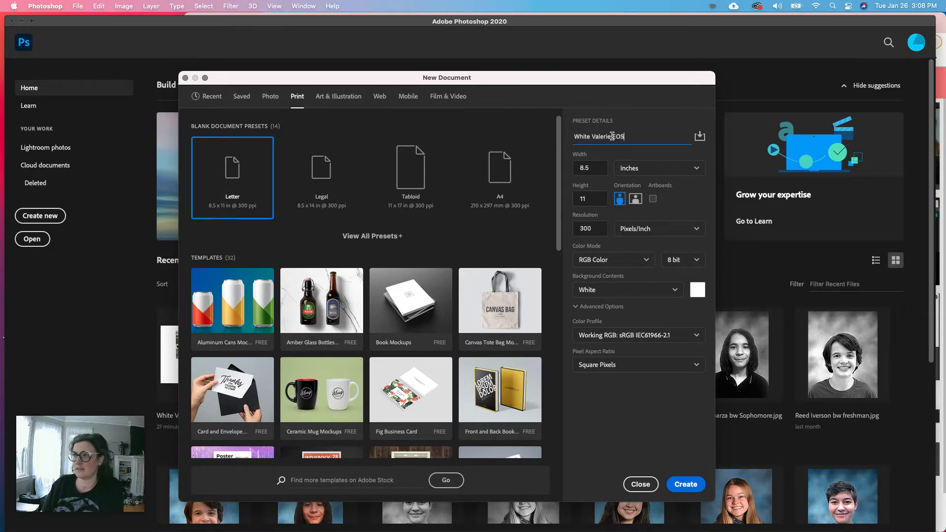
text( 2)
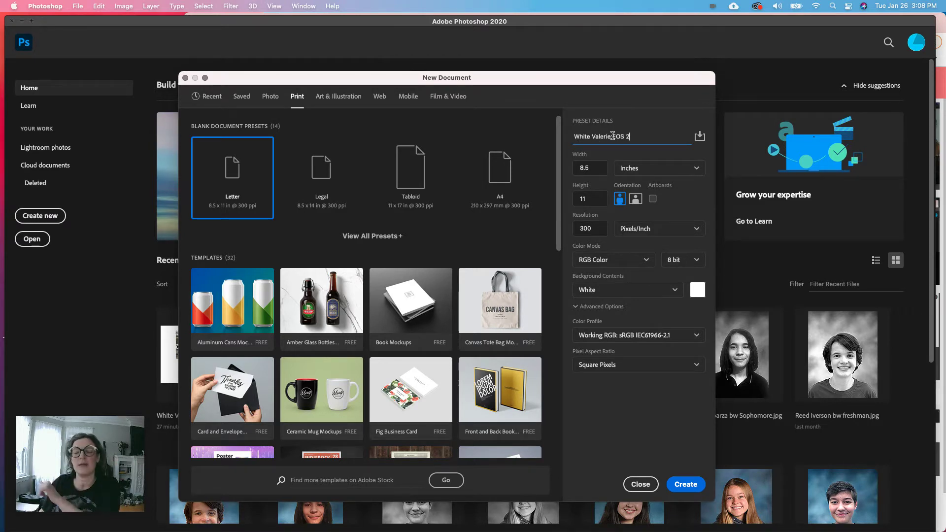
- Keep inches, enter width 12 and height 18, then flip to landscape for 18 x 12 in
click(621, 168)
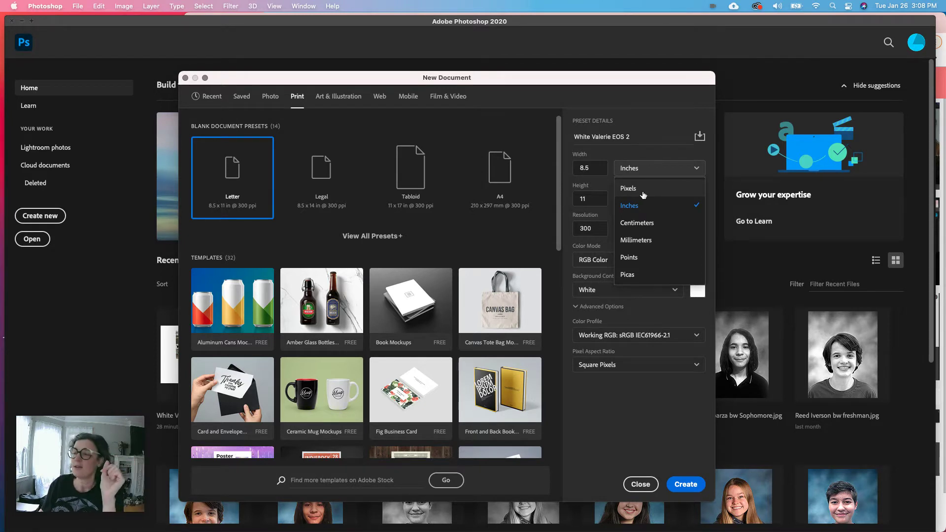
click(627, 169)
click(588, 168)
text(12)
double_click(584, 198)
text(18)
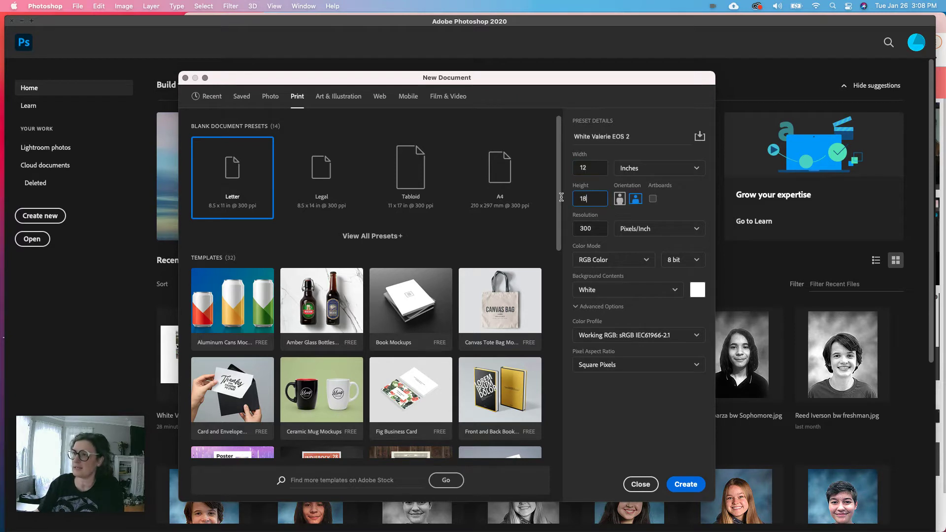
click(619, 199)
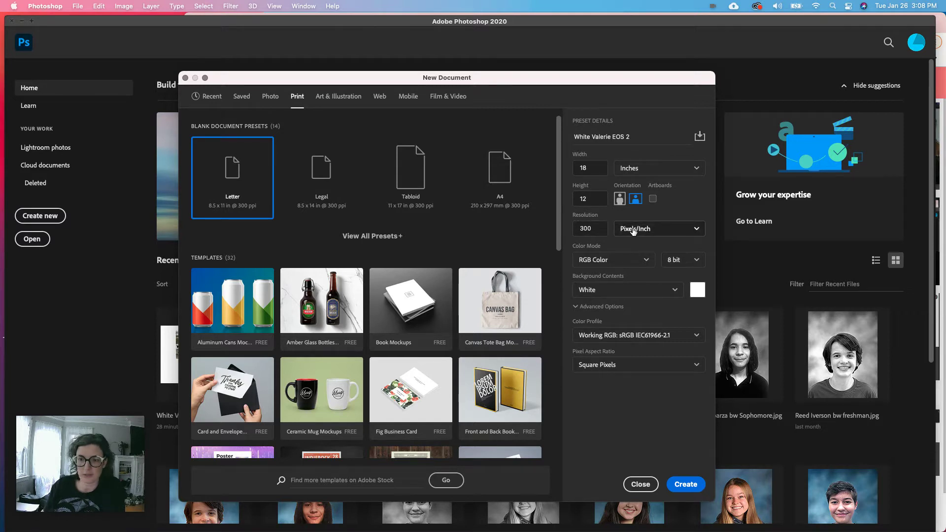
click(647, 261)
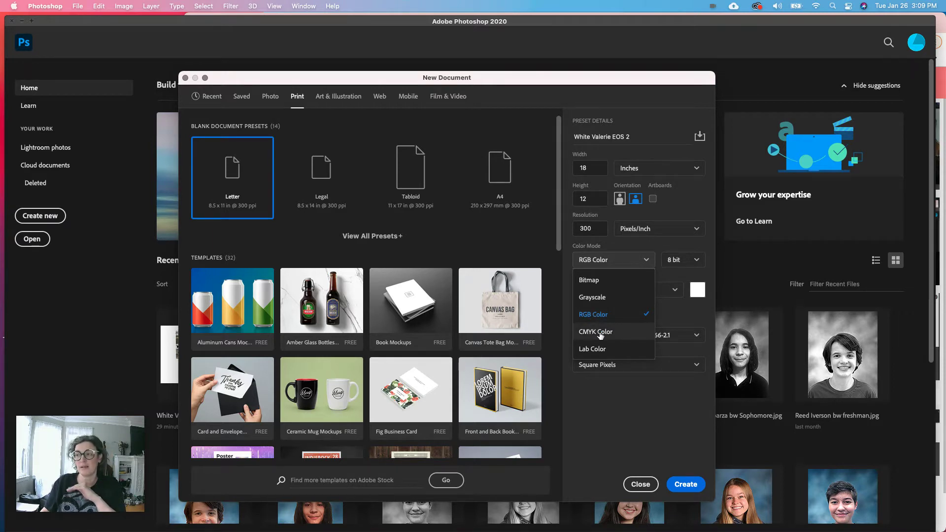
- Set CMYK Color mode and a Transparent background, then create the document
click(606, 333)
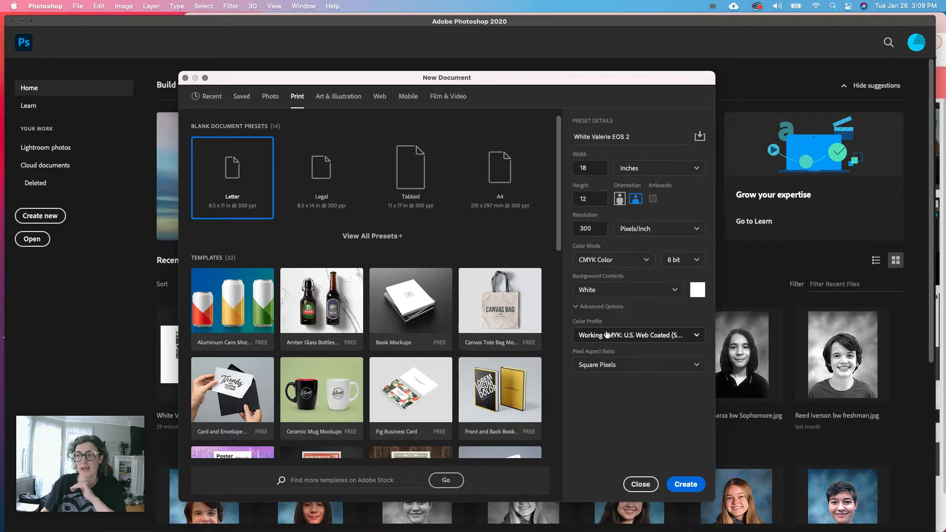
click(624, 264)
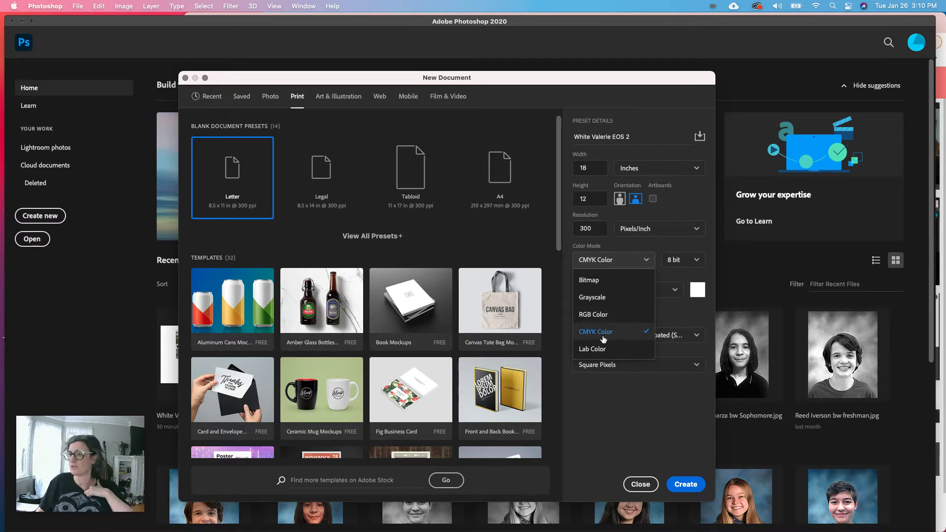
click(603, 333)
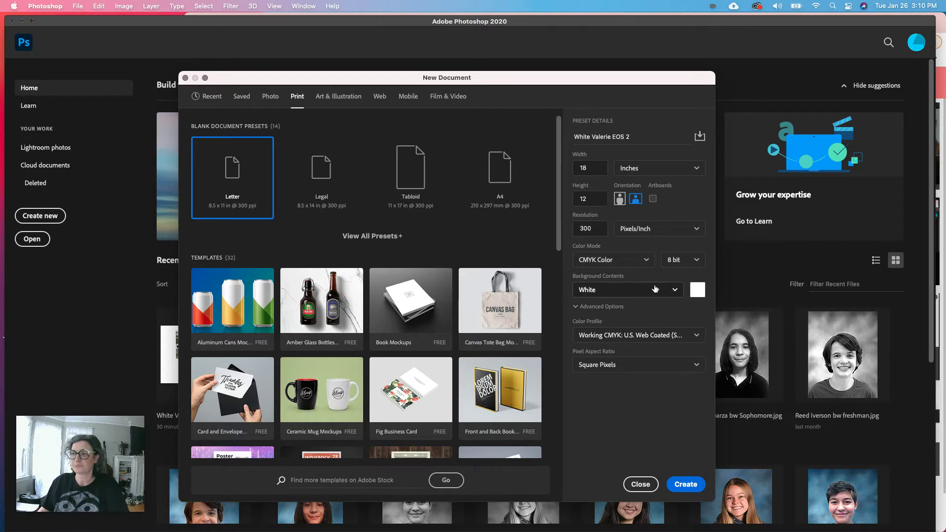
click(673, 291)
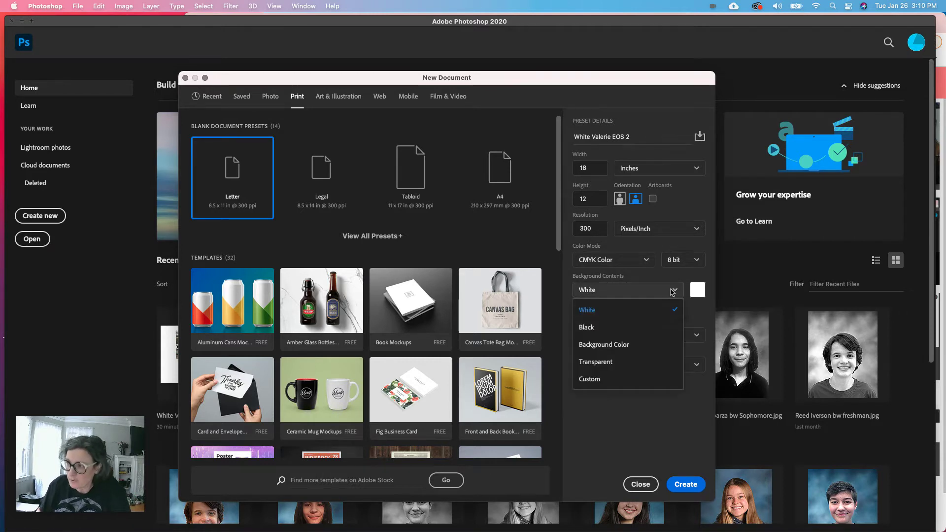
click(613, 365)
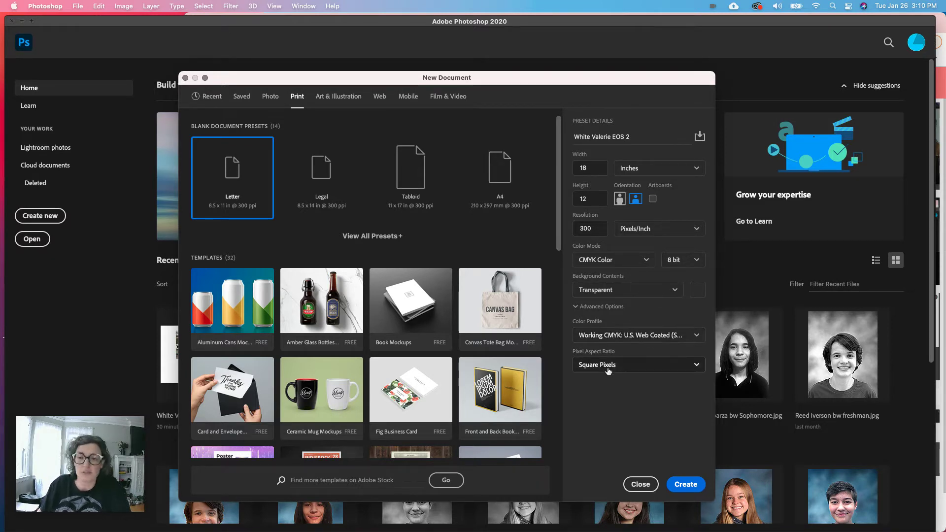
click(688, 484)
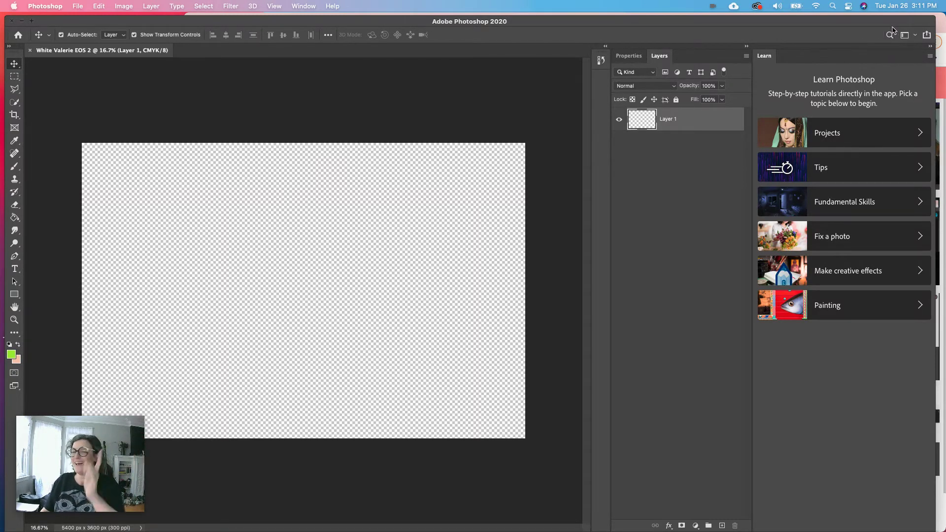
- Bring up the workspace switcher at the top right of the window
click(905, 35)
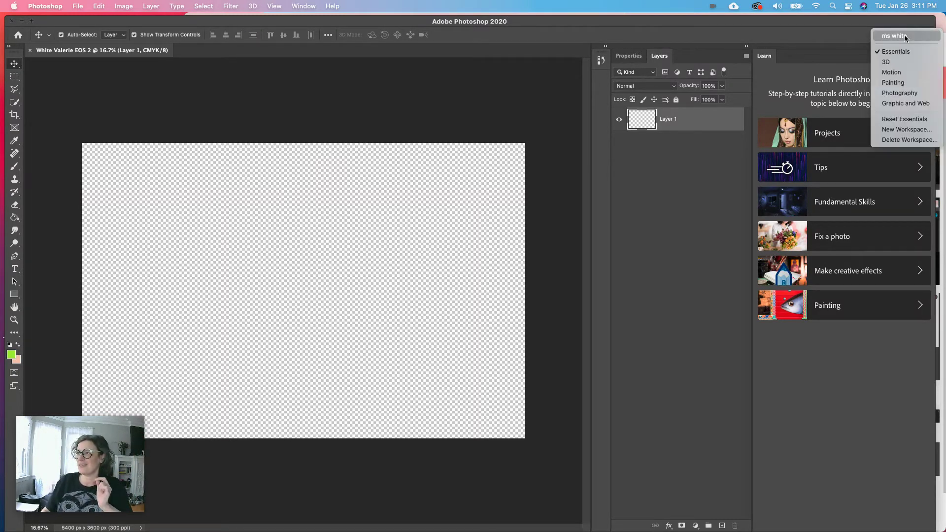
- Reset Essentials to re-dock the tools panel, then switch to the custom saved workspace
click(905, 120)
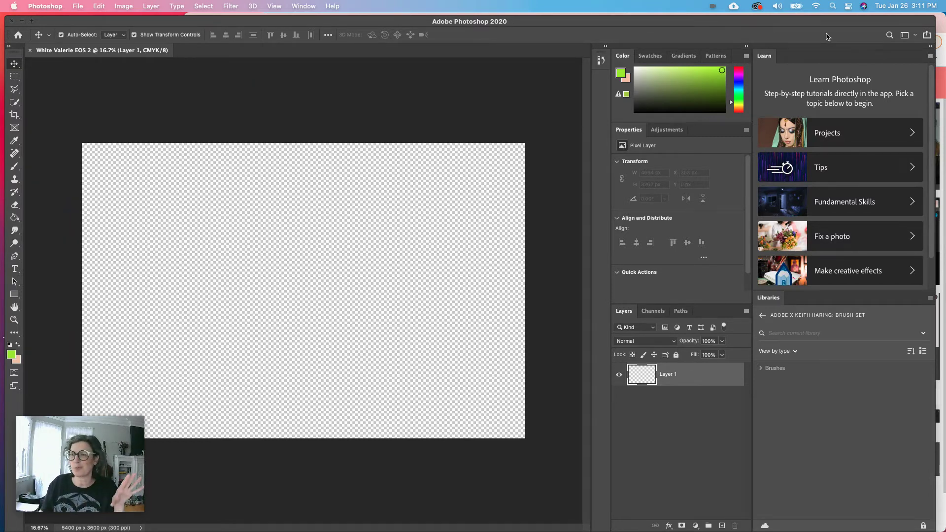
drag(853, 24, 856, 21)
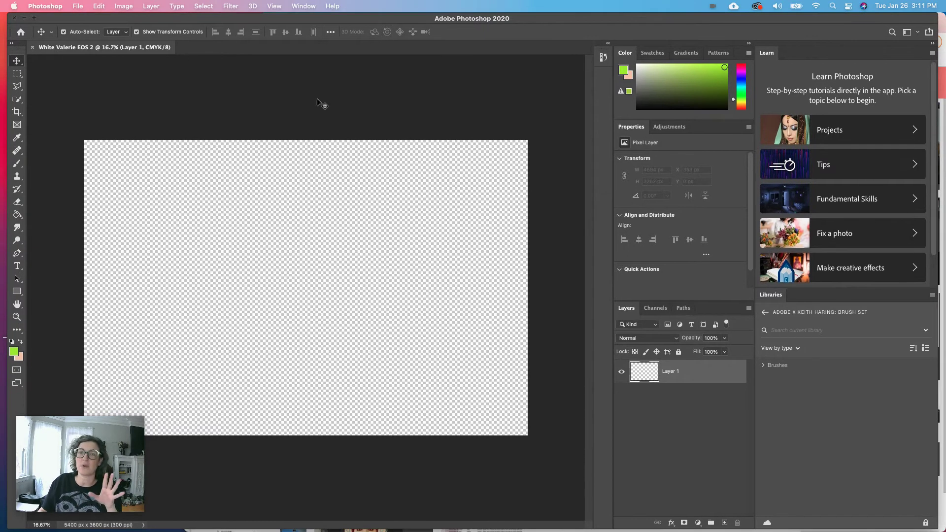
drag(17, 47, 35, 76)
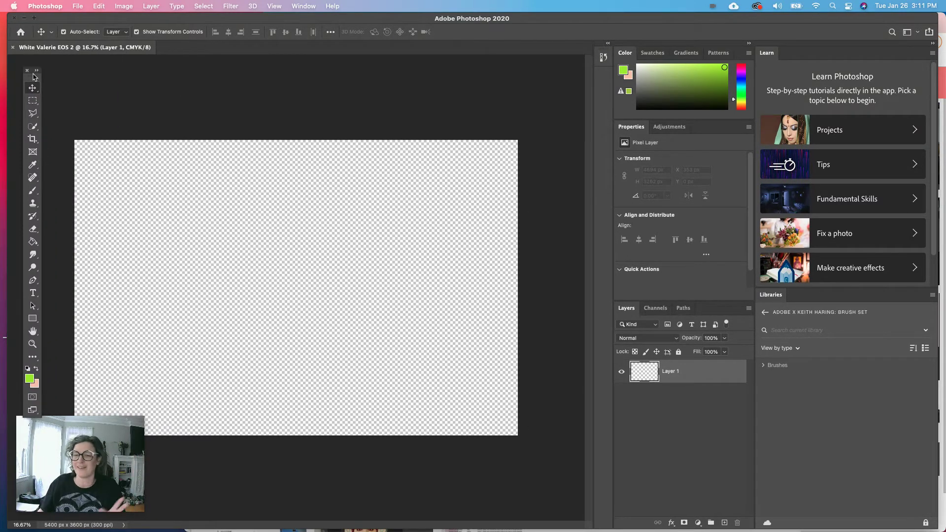
click(907, 32)
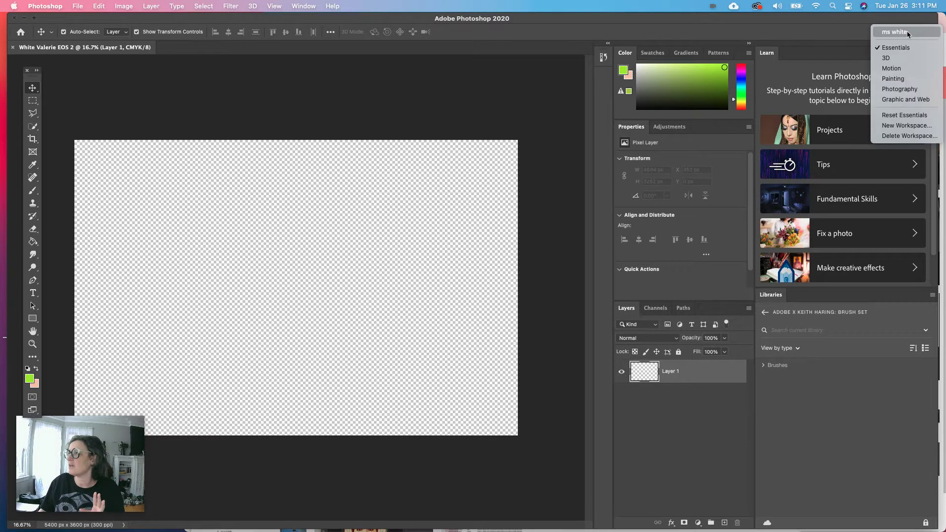
click(903, 118)
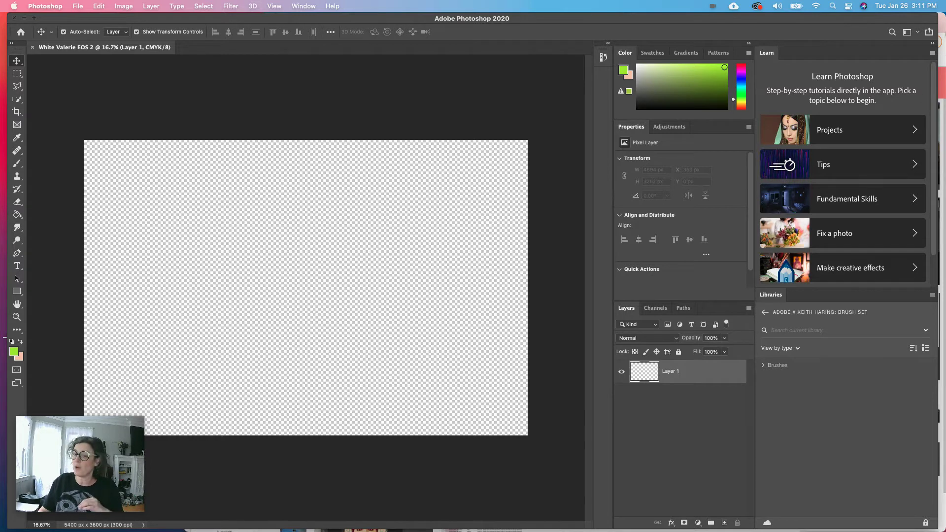
click(906, 33)
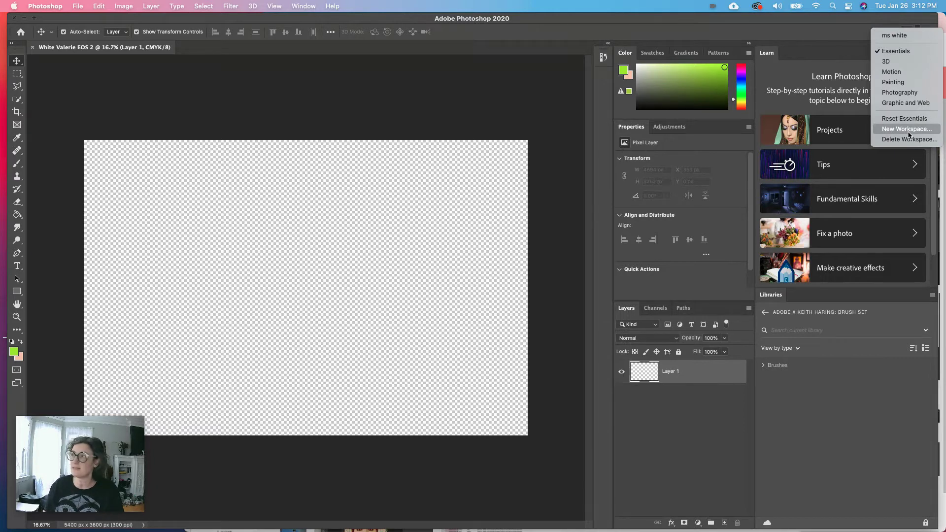
click(893, 35)
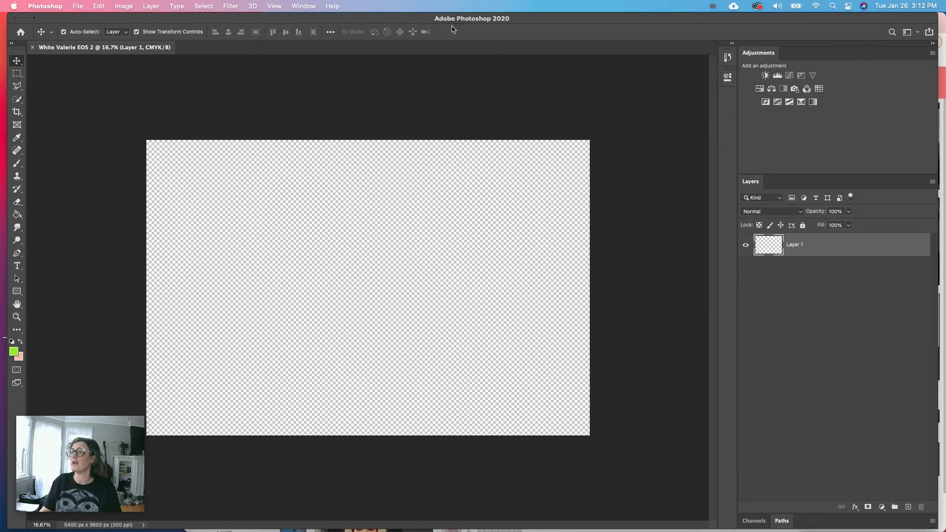
- Open and close the Properties panel, then switch to the Essentials workspace
click(304, 6)
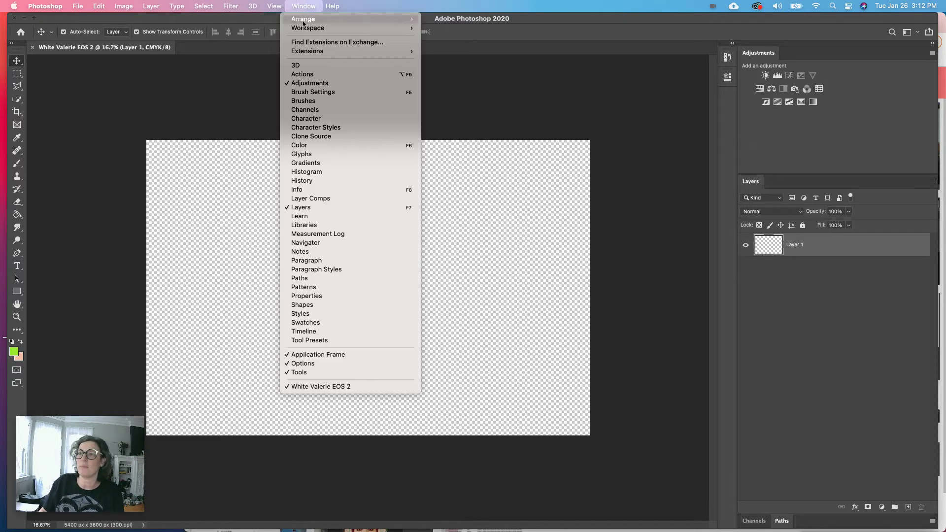
click(315, 297)
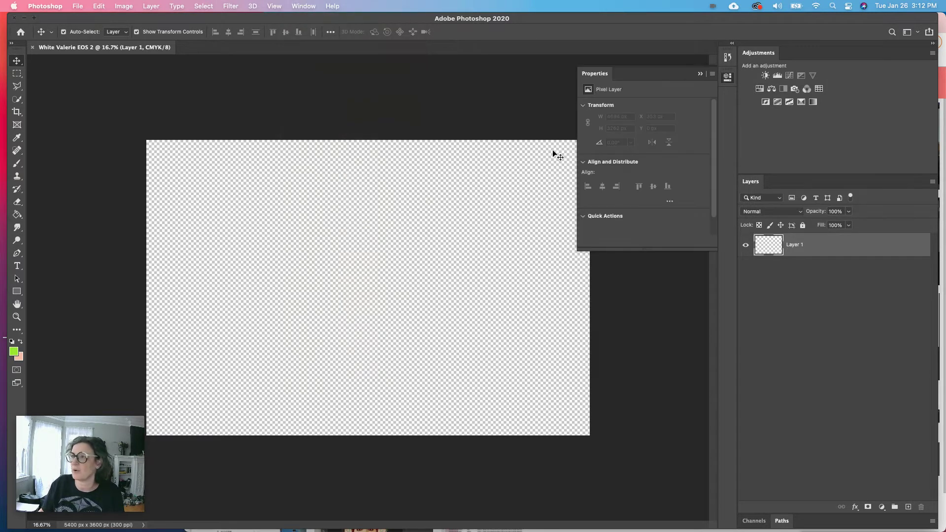
click(700, 75)
click(910, 32)
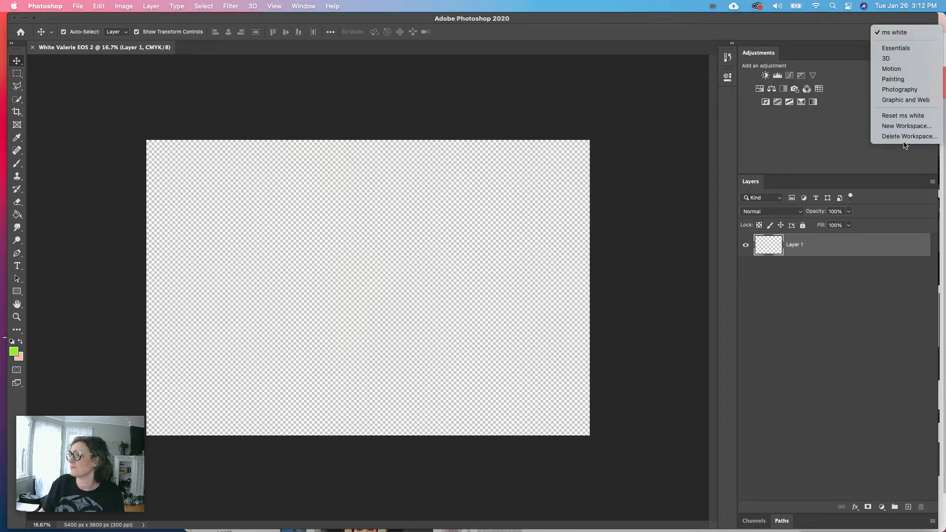
click(897, 49)
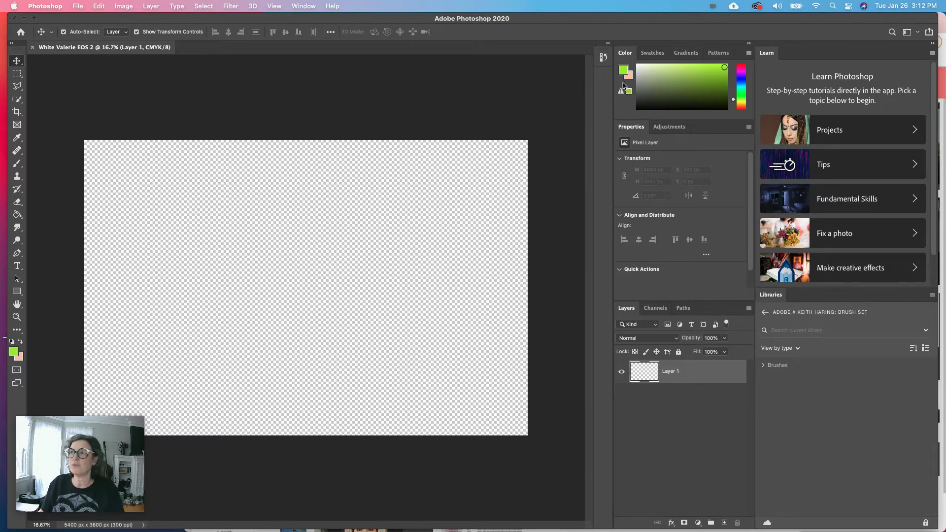
- Float the Color, Patterns and Swatches panels separately and open the Paragraph panel
drag(625, 53, 713, 75)
drag(643, 96, 646, 157)
drag(592, 91, 509, 92)
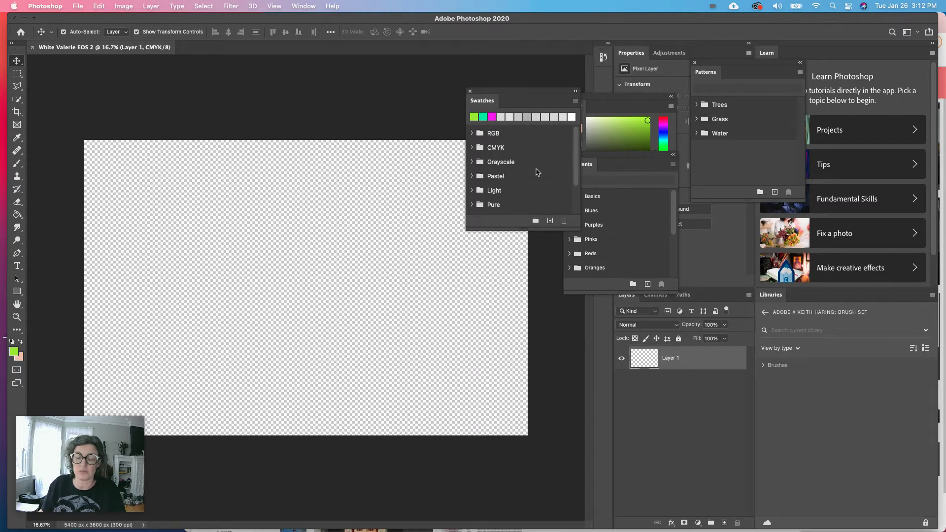
click(297, 7)
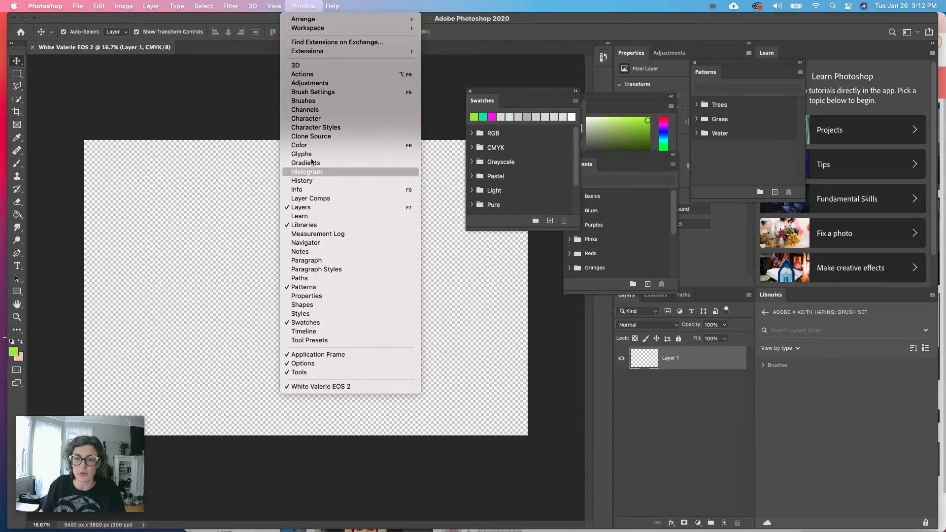
click(308, 260)
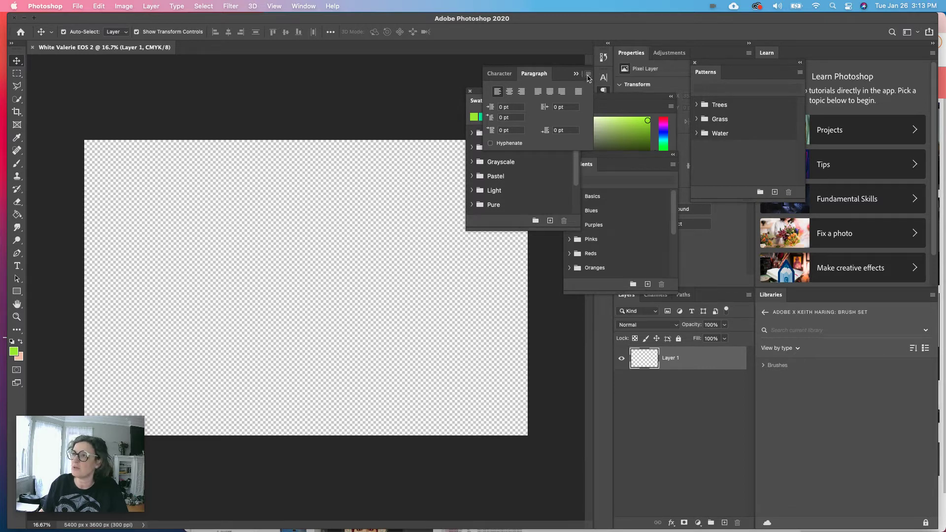
- Close the Paragraph, Swatches, Color, Gradients and Patterns panels from their flyout menus
click(587, 74)
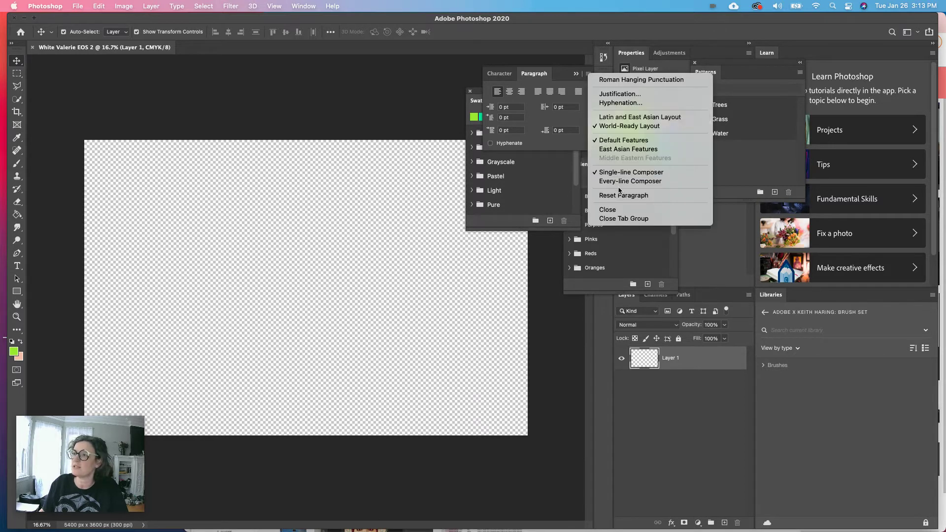
click(611, 221)
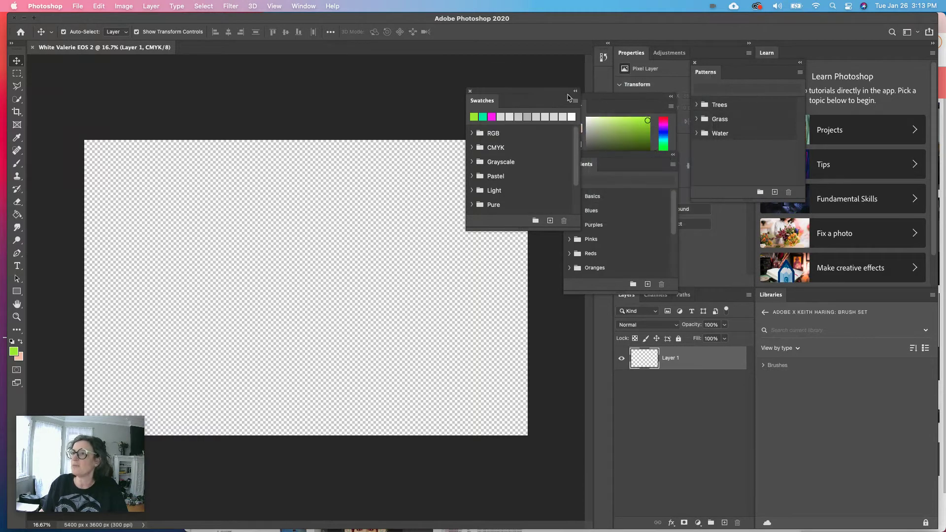
click(575, 101)
click(611, 282)
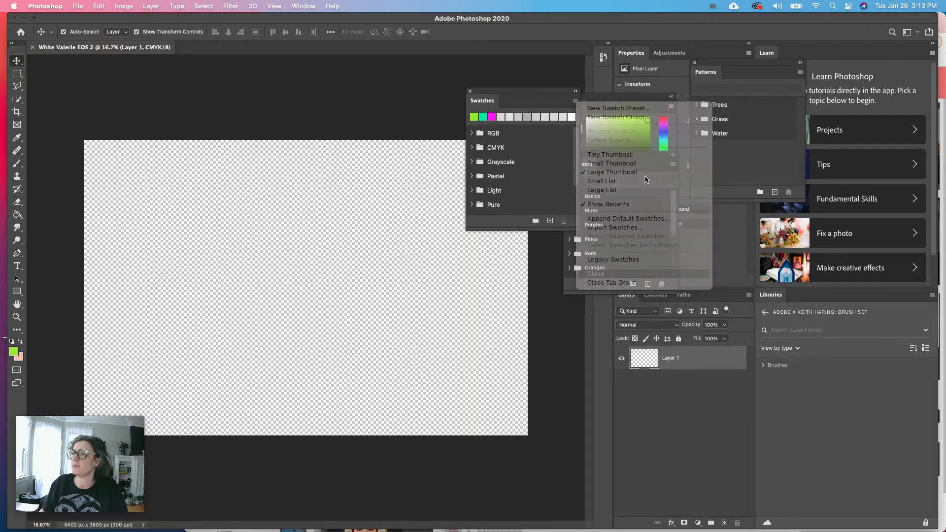
click(671, 106)
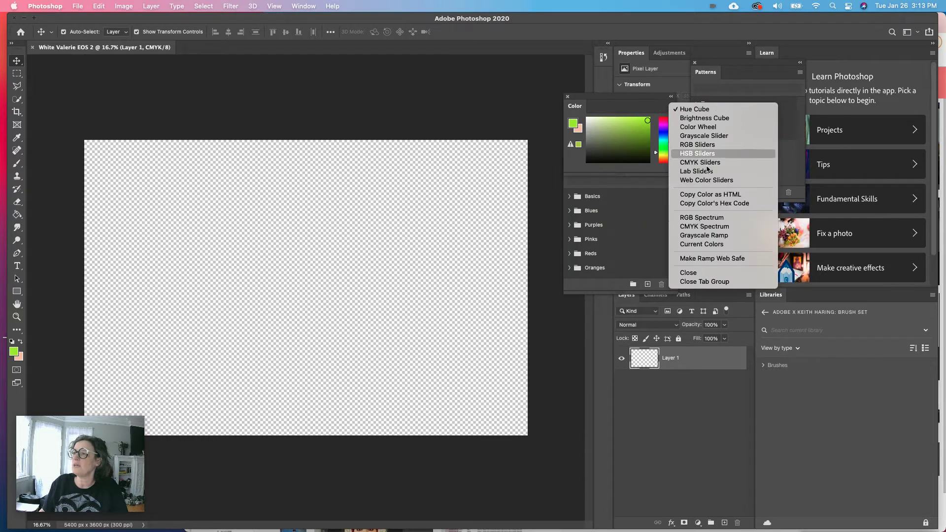
click(703, 277)
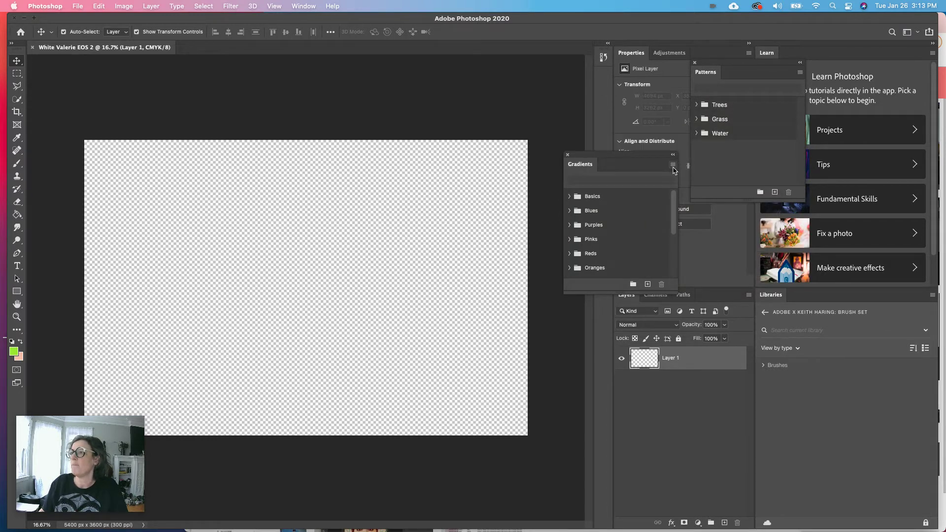
click(673, 168)
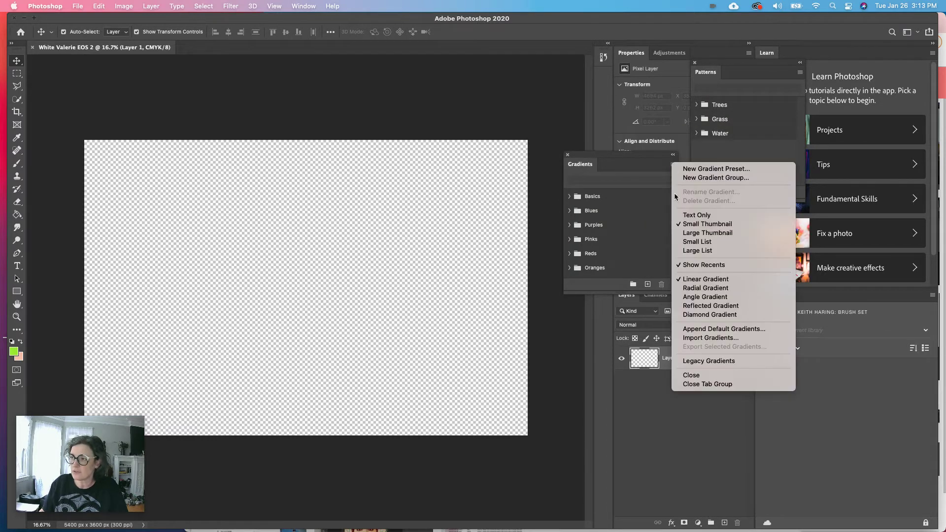
click(711, 376)
click(800, 72)
click(823, 234)
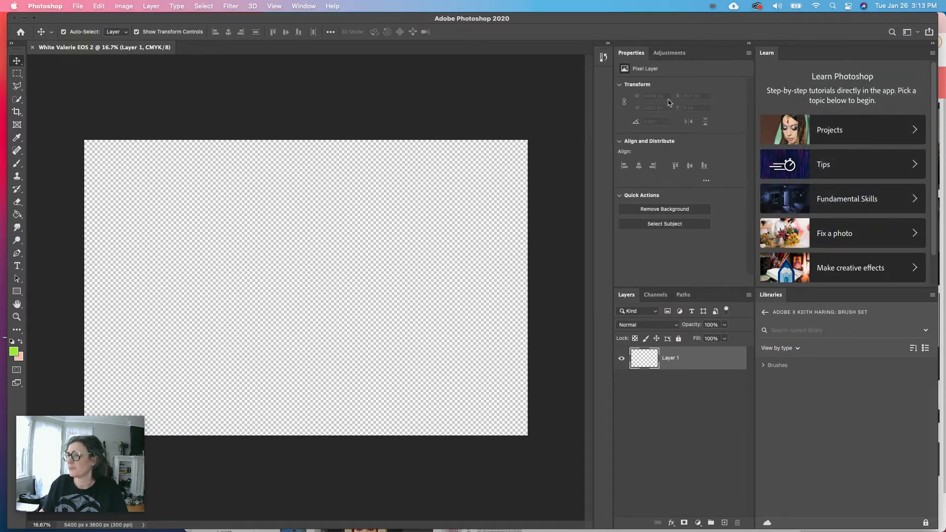
- Close the Channels, Paths and Libraries panels
click(656, 296)
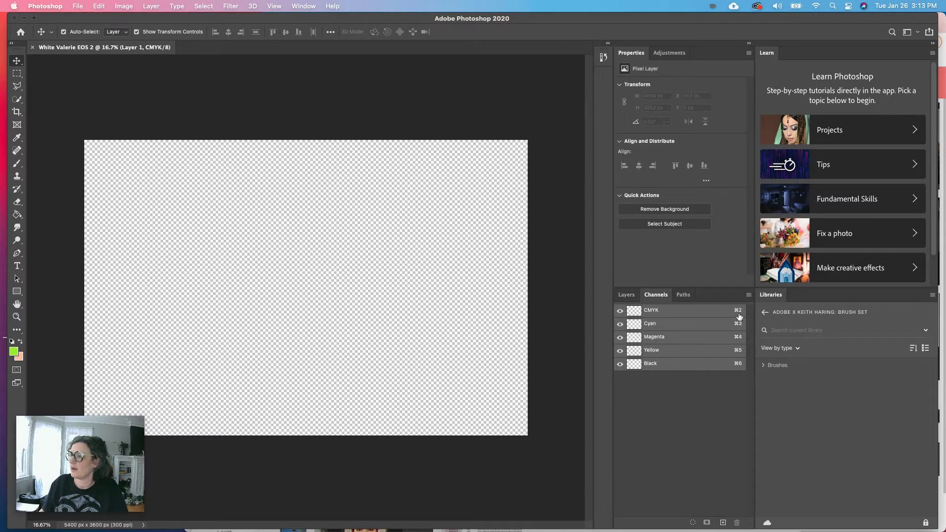
click(748, 295)
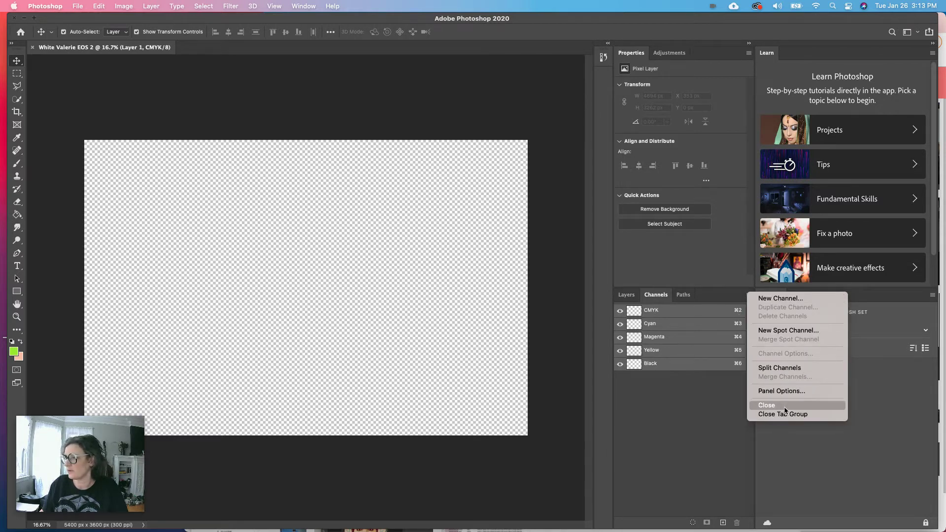
click(768, 405)
click(651, 294)
click(748, 294)
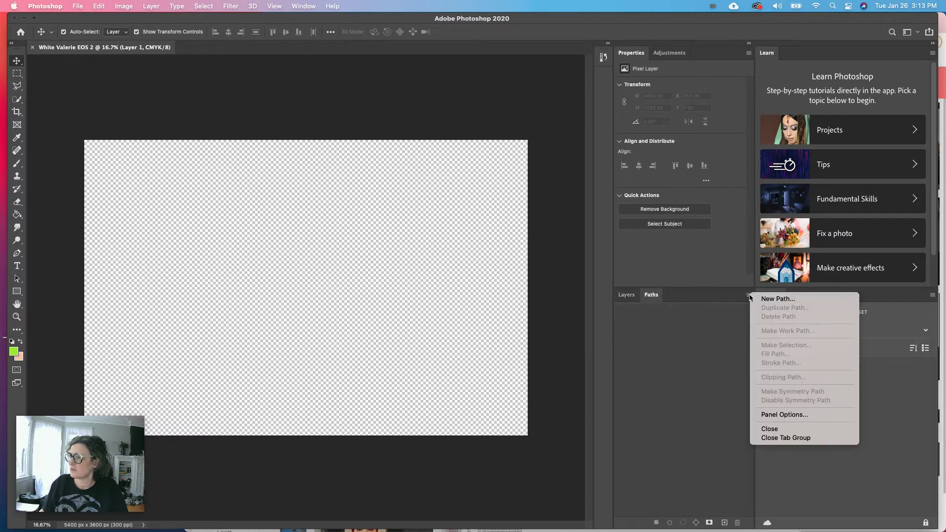
click(798, 430)
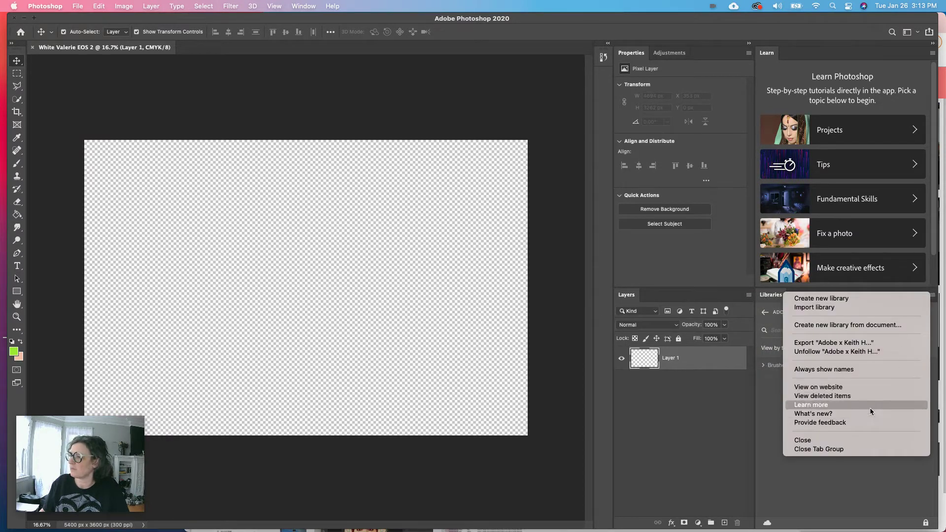
click(864, 441)
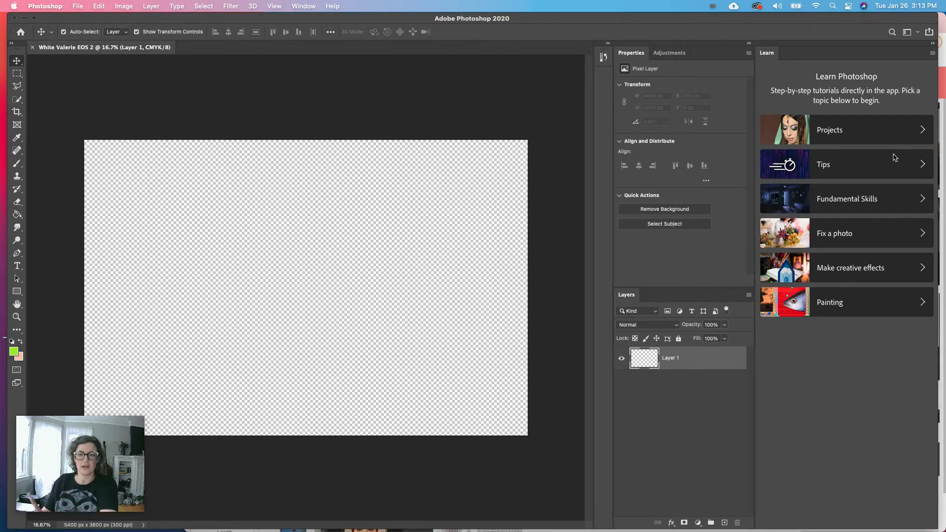
- Check the Window menu and Adjustments panel options without changing anything
click(318, 6)
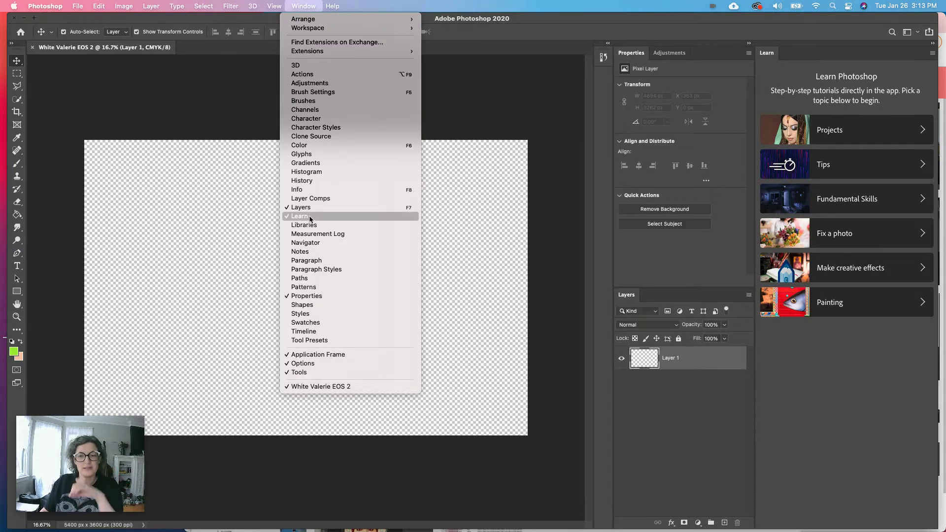
click(311, 4)
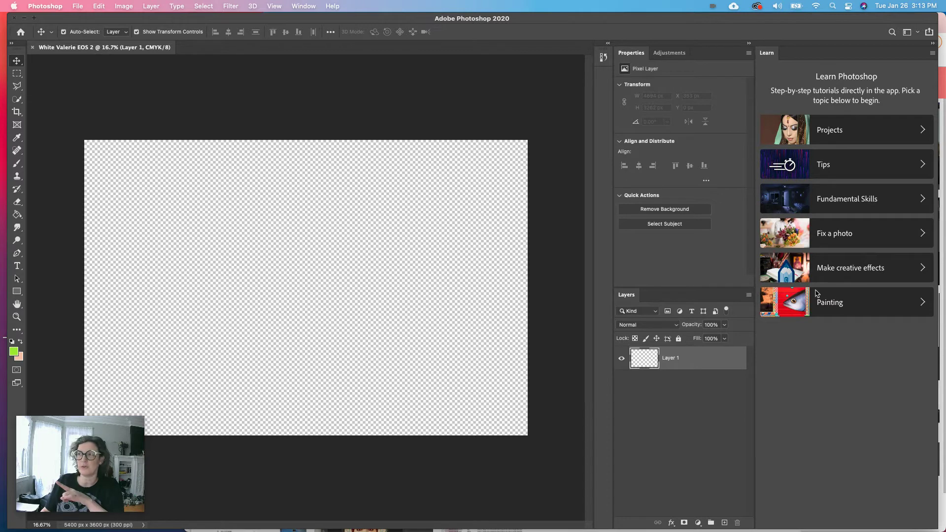
click(675, 54)
click(749, 53)
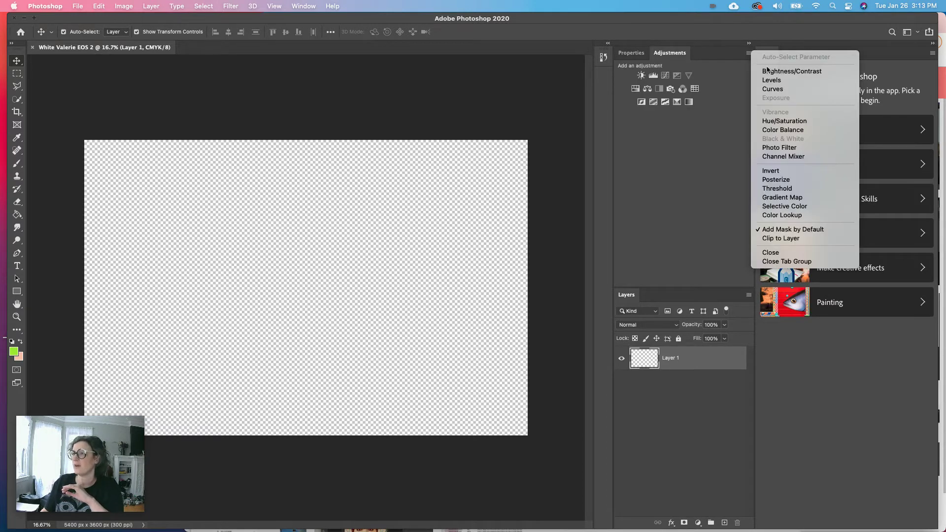
click(789, 259)
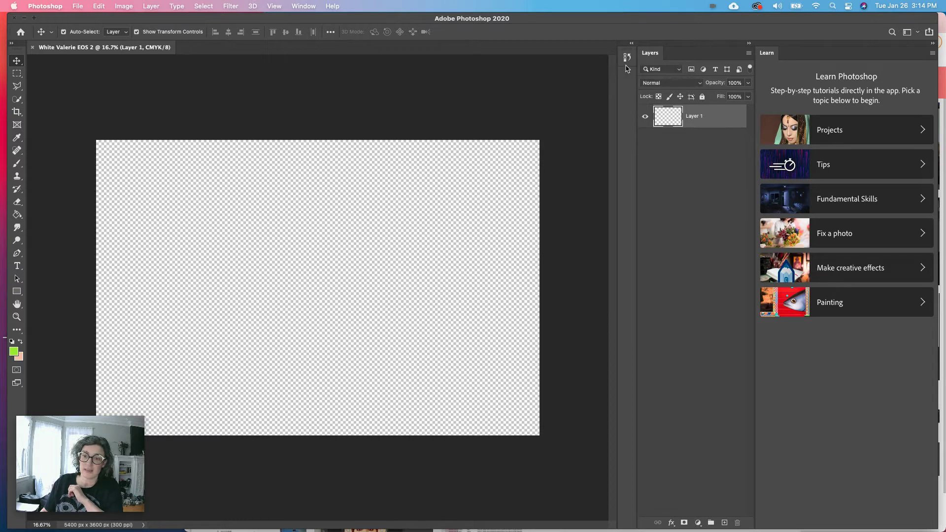
- Dock the History panel beside Layers and the Properties panel into the same group
click(627, 58)
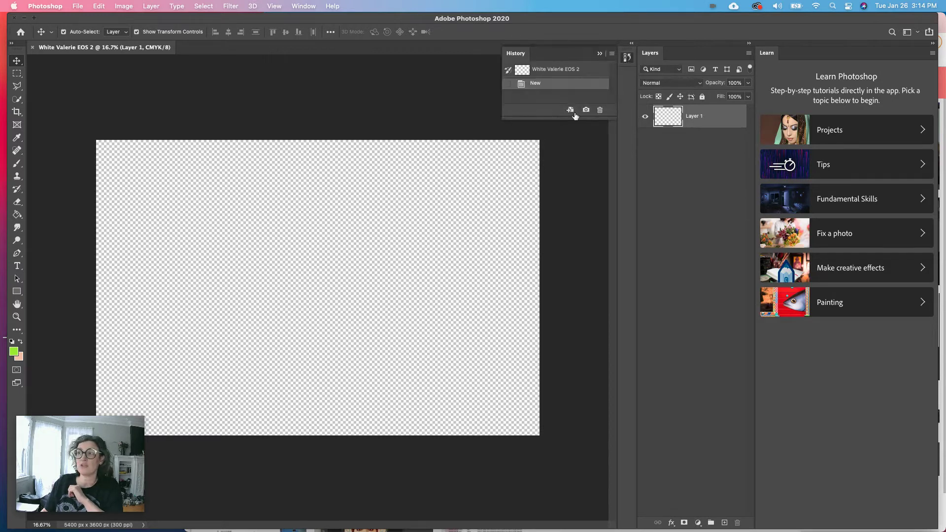
drag(521, 55, 659, 59)
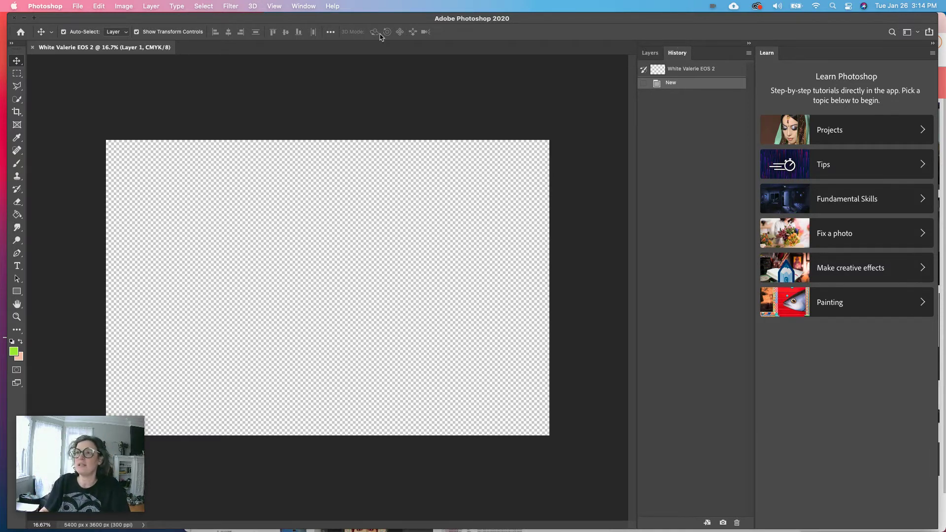
click(299, 5)
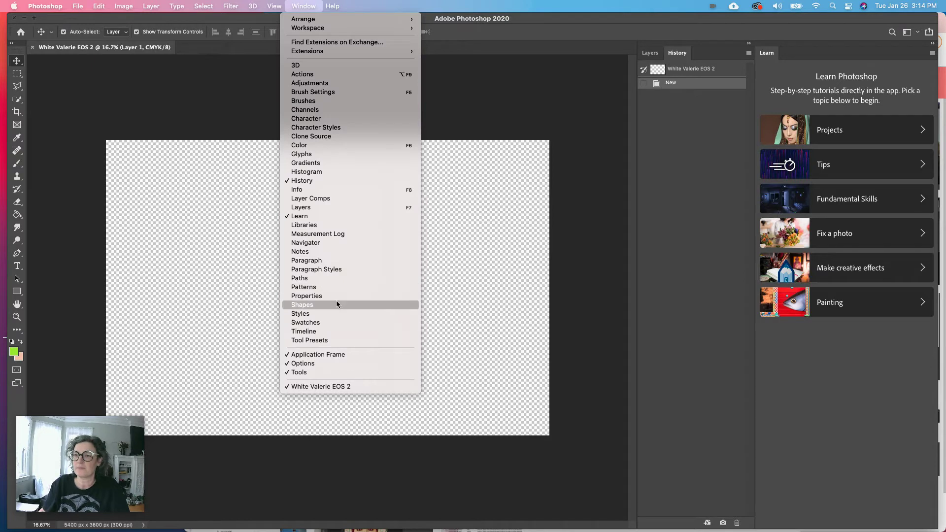
click(361, 292)
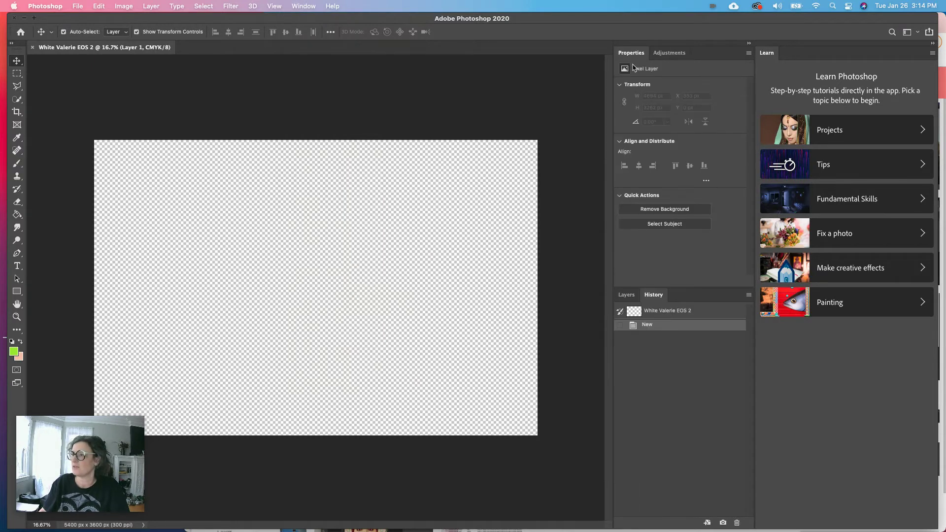
drag(635, 53, 661, 298)
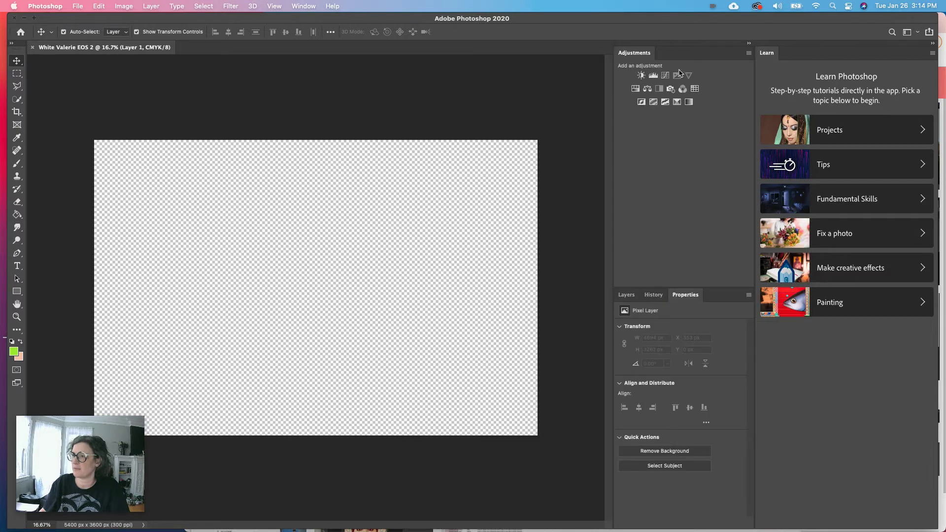
- Close the Adjustments panel, view History and Properties tabs, and return to Layers
click(749, 53)
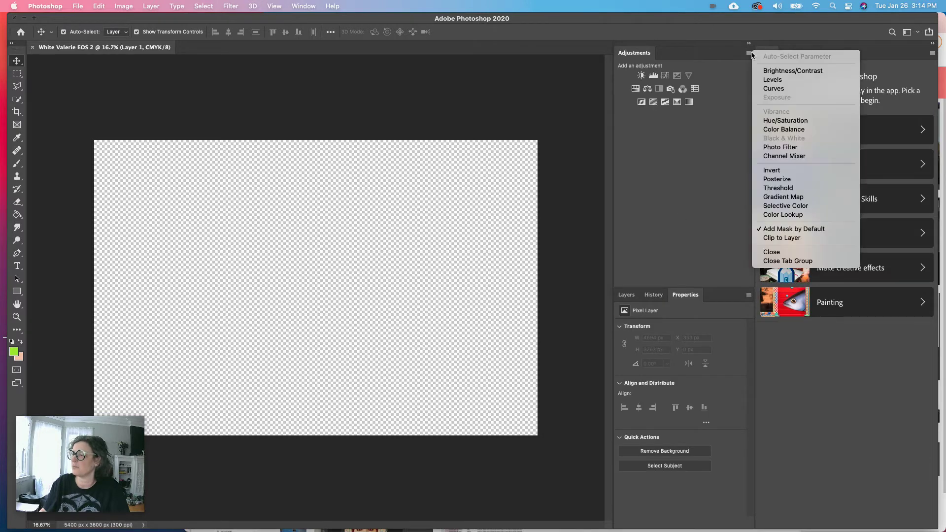
click(772, 252)
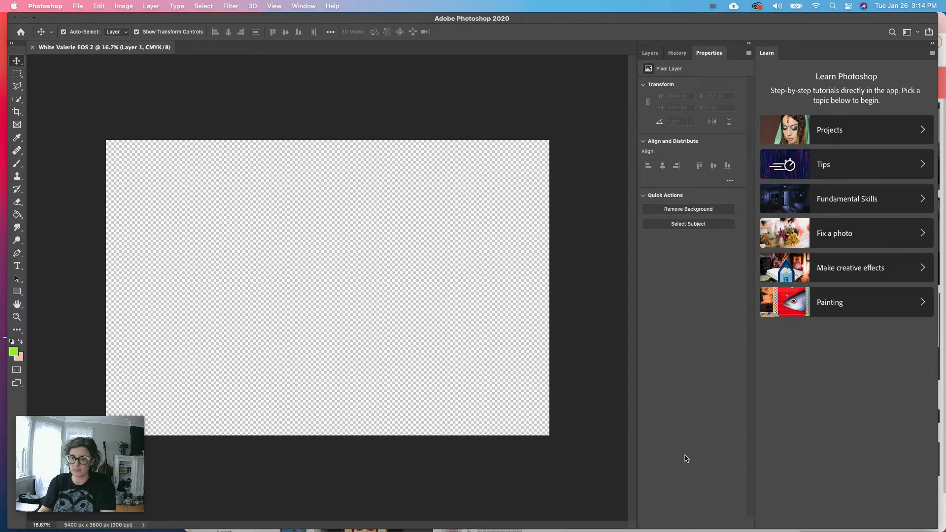
click(655, 55)
click(676, 53)
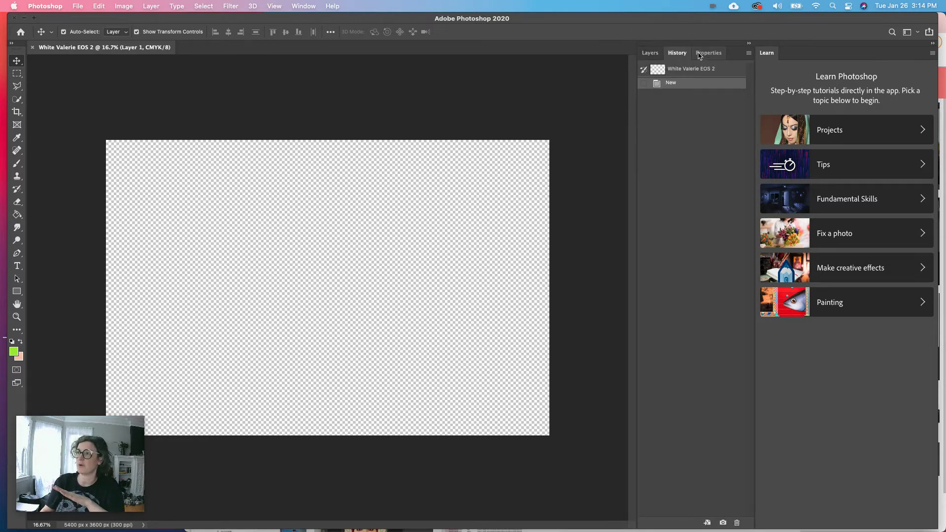
click(705, 54)
click(647, 55)
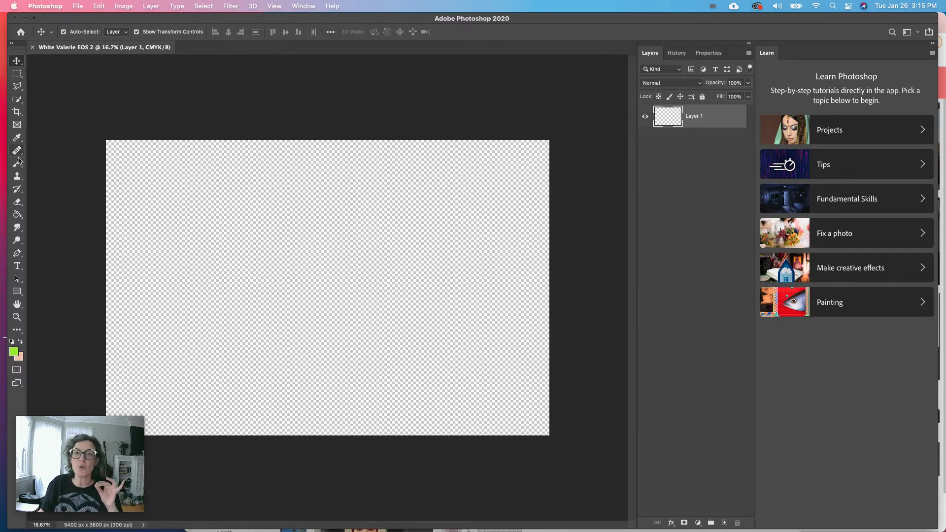
- Look over the Rectangle tool's shape group and Edit Toolbar, then select the Brush tool
click(17, 292)
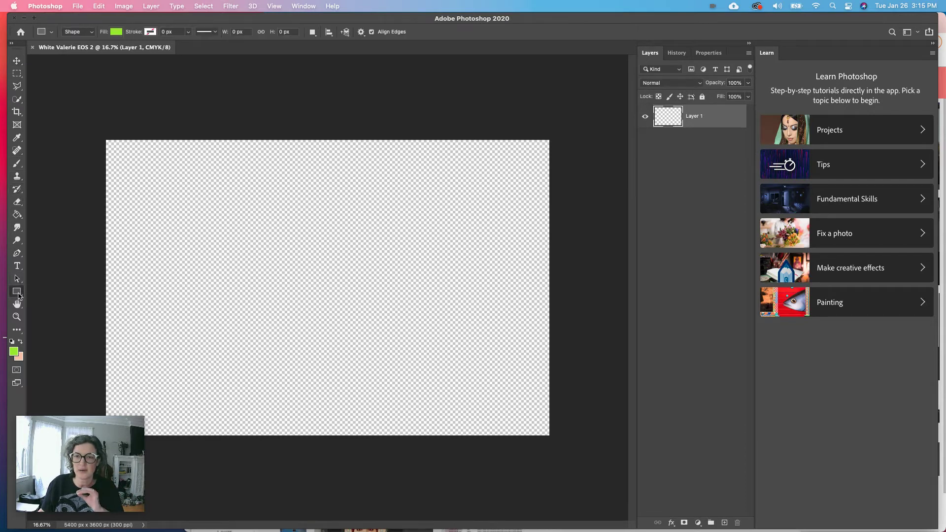
right_click(19, 294)
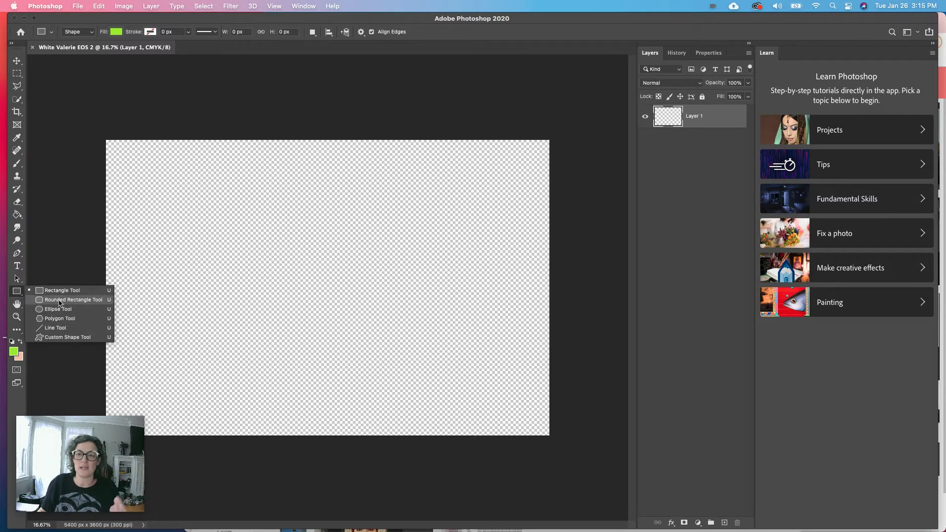
click(20, 334)
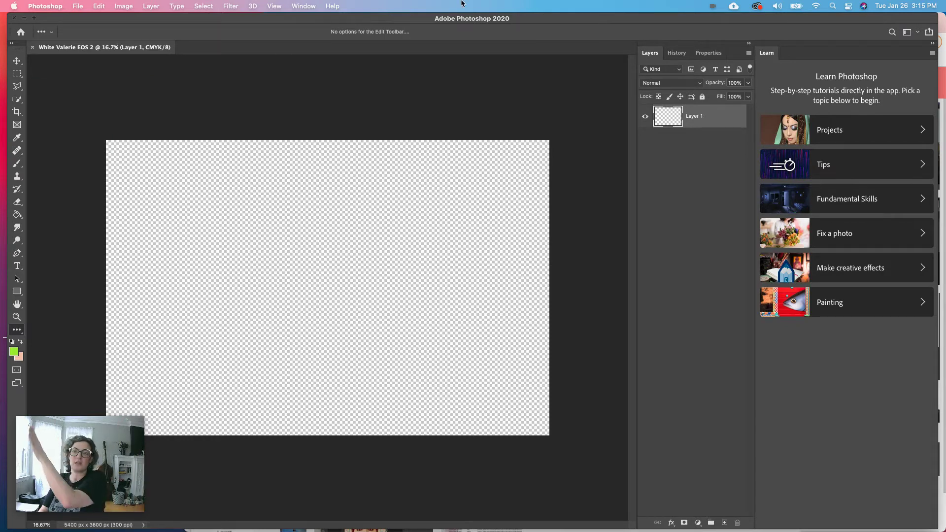
click(19, 167)
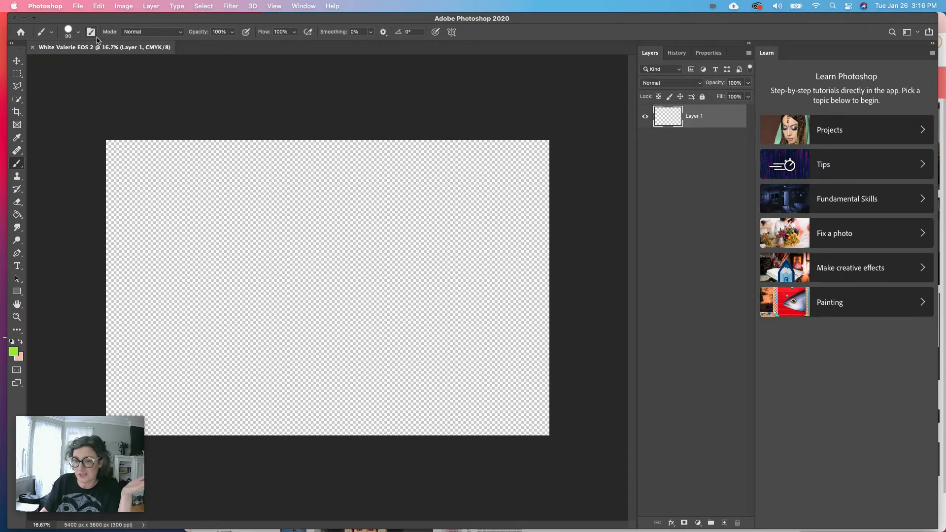
- Resize the brush to 500 px using the size slider and the bracket keys
click(69, 33)
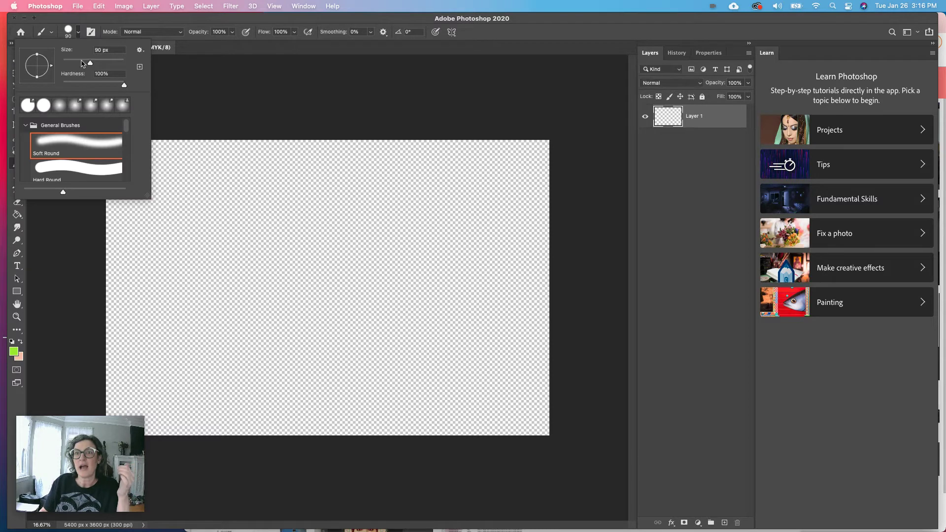
mouse_move(93, 63)
mouse_down()
mouse_move(109, 63)
mouse_move(79, 65)
mouse_up()
click(279, 243)
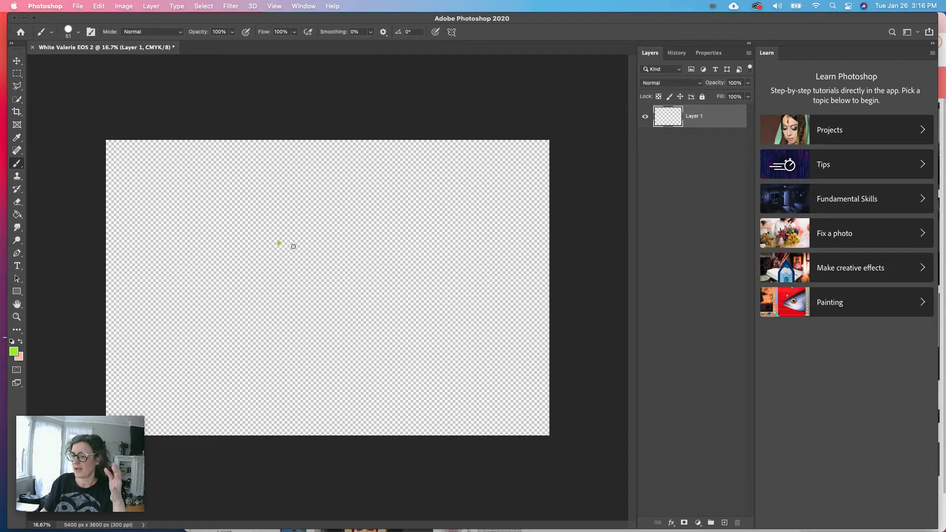
key(bracketright)
key(bracketright)
key(bracketright)
key(bracketright)
key(bracketright)
key(bracketright)
key(bracketright)
key(bracketright)
key(bracketright)
key(bracketright)
key(bracketright)
key(bracketright)
key(bracketright)
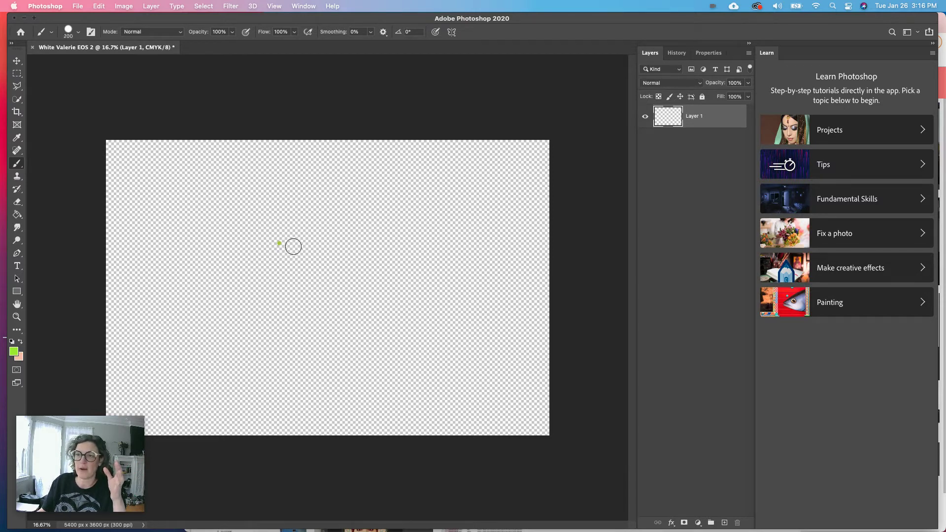
key(bracketright)
key(bracketright)
key(bracketright)
key(bracketright)
key(bracketright)
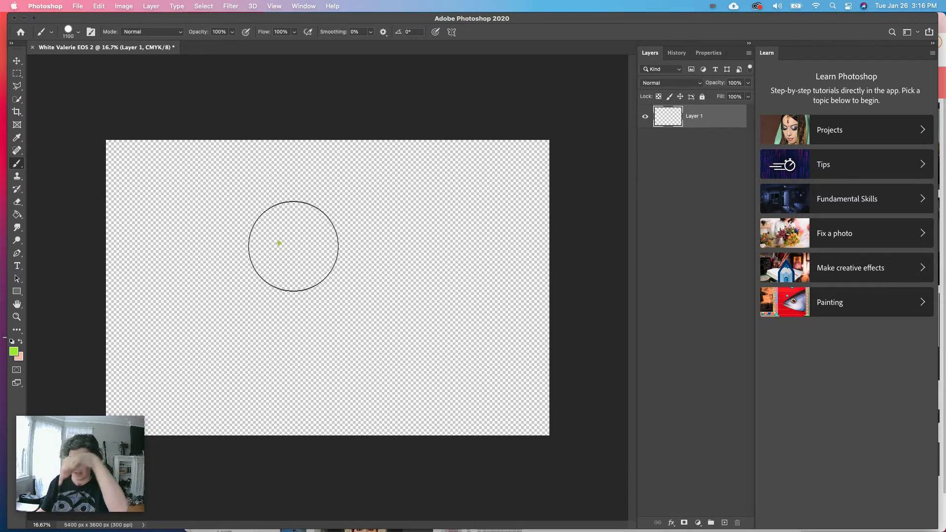
key(bracketright)
key(bracketright)
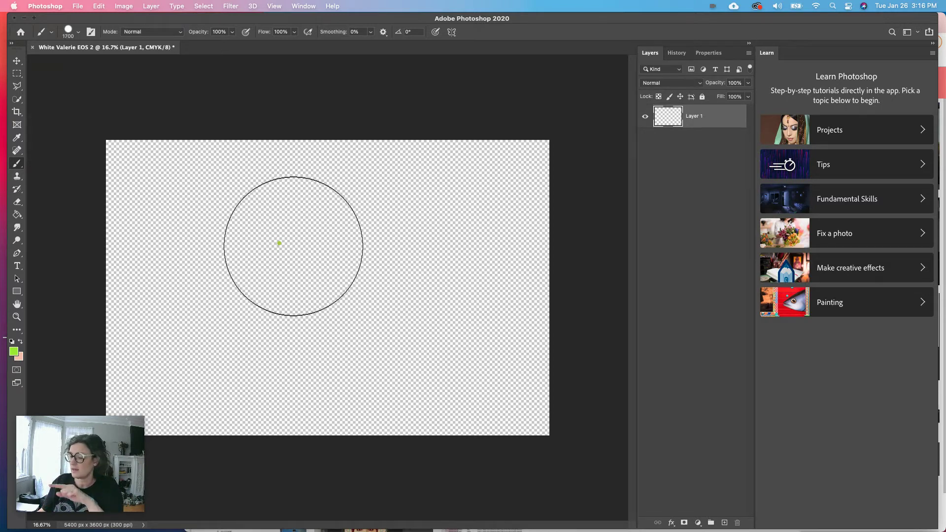
key(bracketleft)
key(bracketleft)
key(bracketleft)
key(bracketleft)
key(bracketleft)
key(bracketleft)
key(bracketleft)
key(bracketleft)
key(bracketleft)
key(bracketleft)
key(bracketleft)
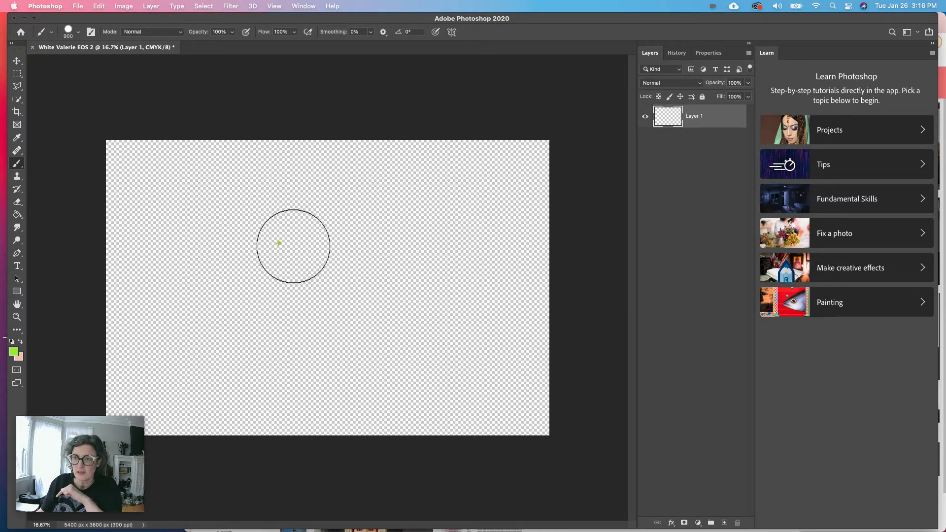
key(bracketleft)
key(bracketright)
key(bracketright)
key(bracketright)
key(bracketleft)
key(bracketleft)
key(bracketleft)
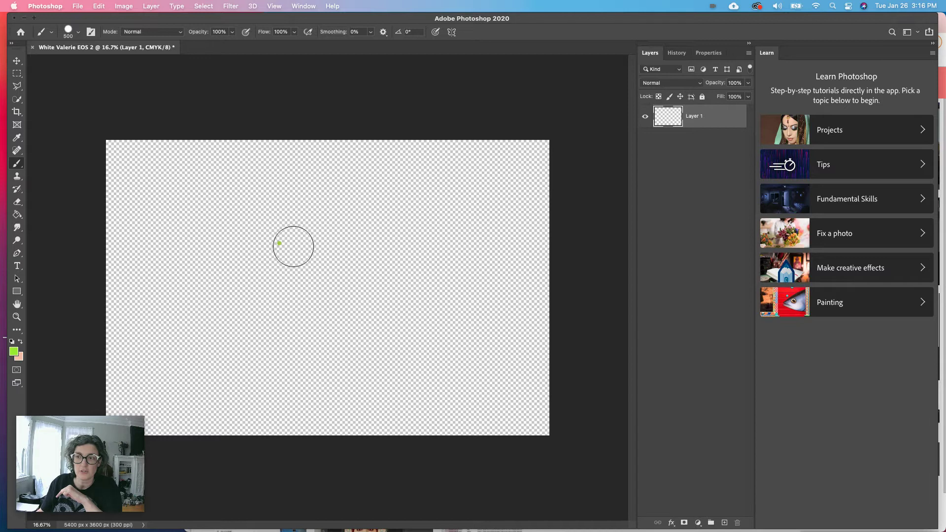
- Paint a long hard-edged green stroke across the upper canvas
click(78, 34)
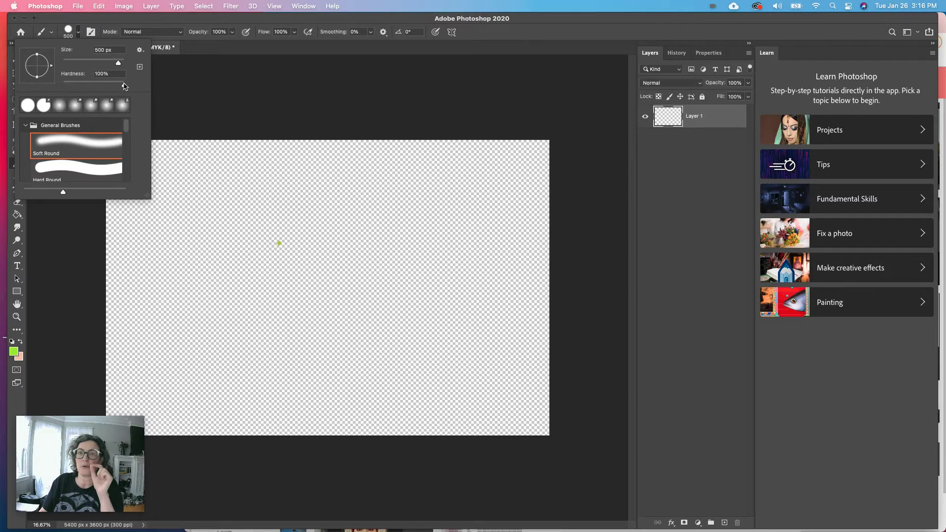
click(232, 246)
mouse_move(250, 244)
mouse_down()
mouse_move(303, 232)
mouse_move(435, 229)
mouse_up()
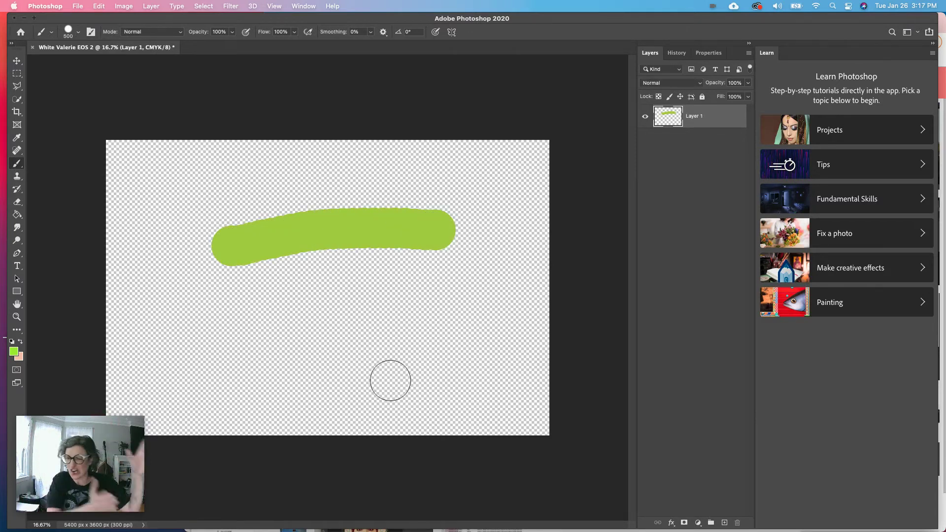
- Lower brush hardness to 0% and paint a soft green stroke below the first
click(74, 34)
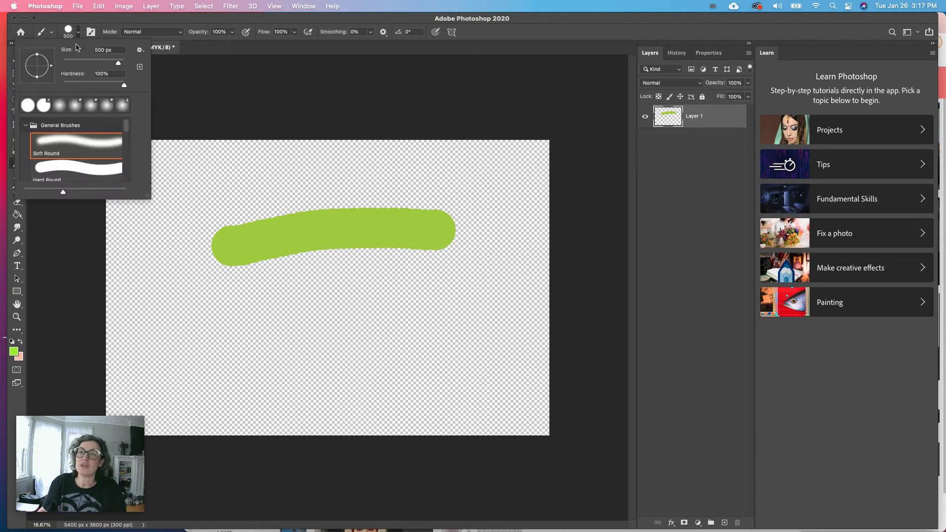
drag(120, 86, 61, 86)
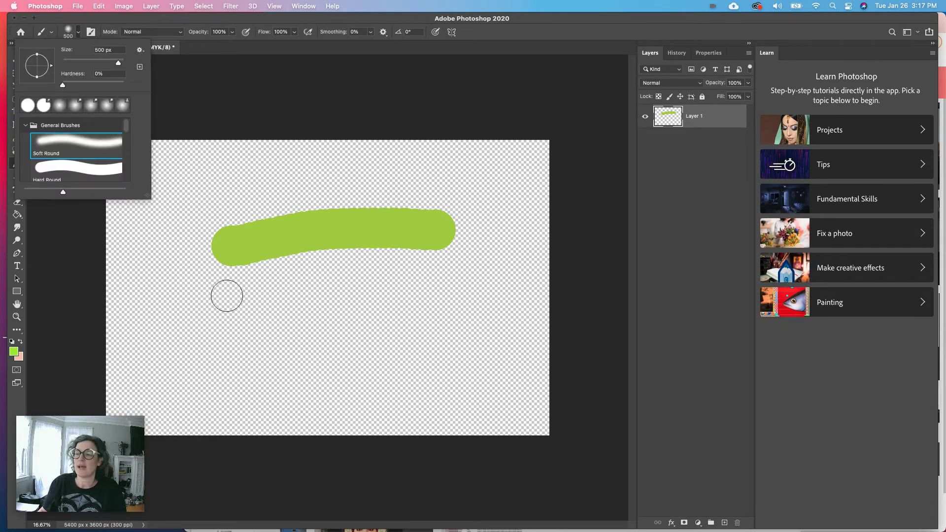
mouse_move(226, 303)
mouse_down()
mouse_move(369, 283)
mouse_move(438, 288)
mouse_move(370, 287)
mouse_move(234, 310)
mouse_up()
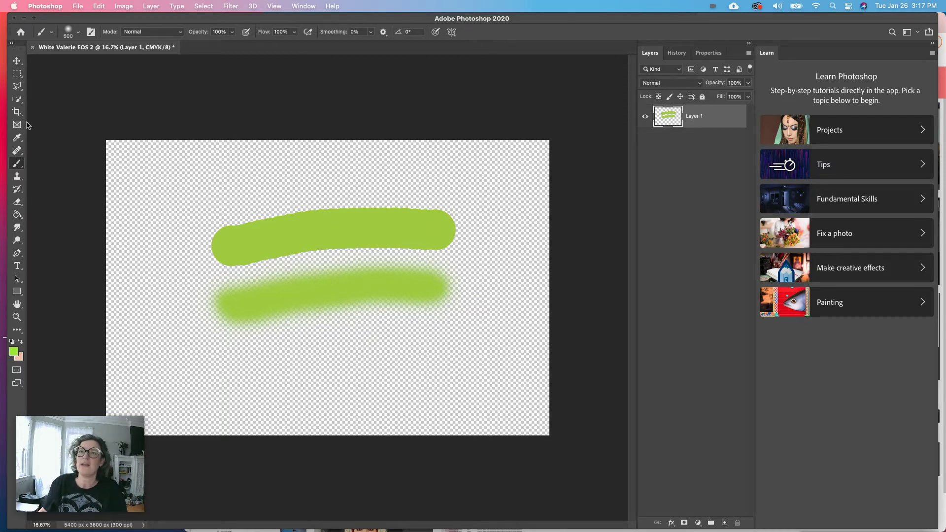
- Pick a pink foreground colour in the colour picker
click(14, 351)
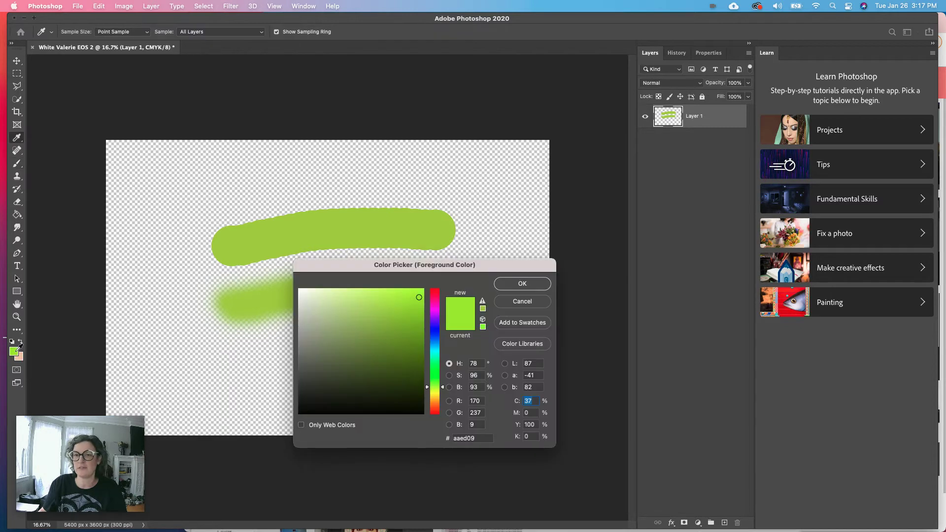
click(441, 309)
click(437, 355)
click(437, 377)
click(436, 398)
click(436, 303)
click(402, 363)
click(401, 345)
click(394, 306)
click(399, 296)
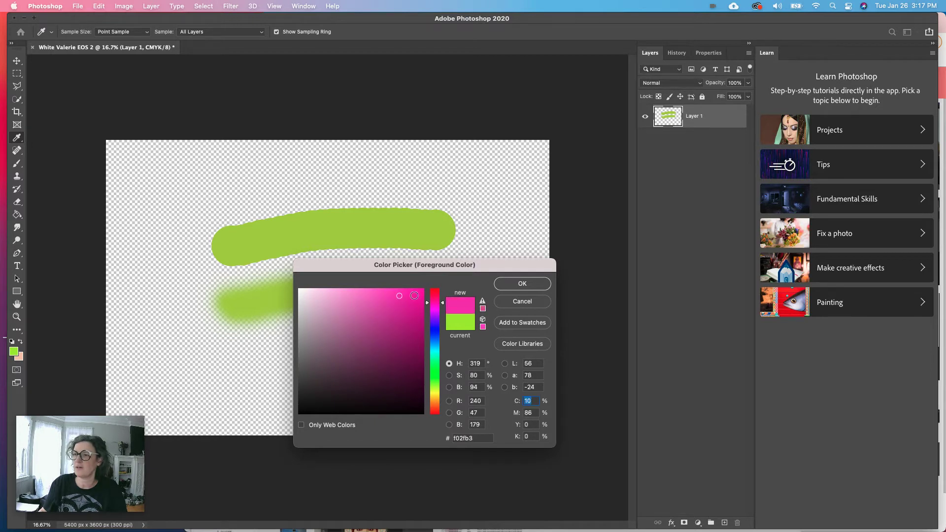
click(515, 283)
- Paint pink brush strokes across and between the green strokes
key(b)
drag(268, 196, 310, 228)
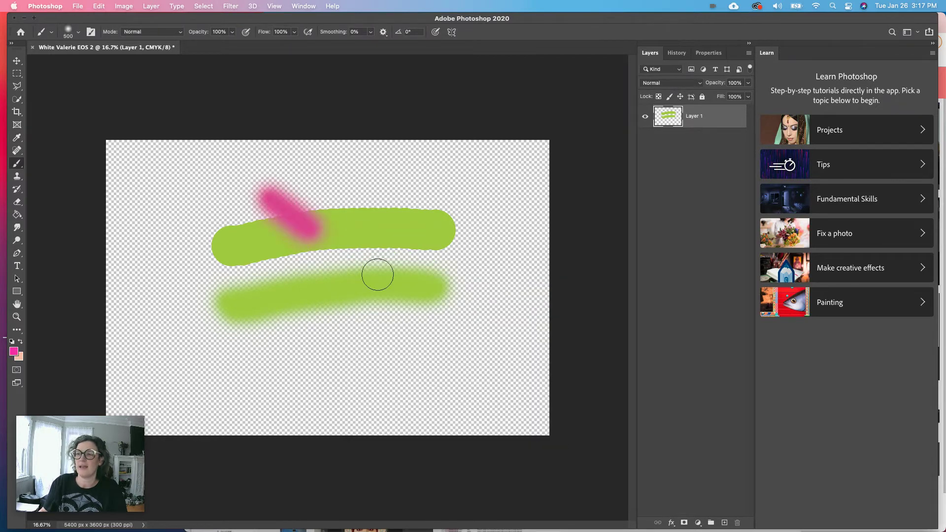
drag(377, 275, 427, 318)
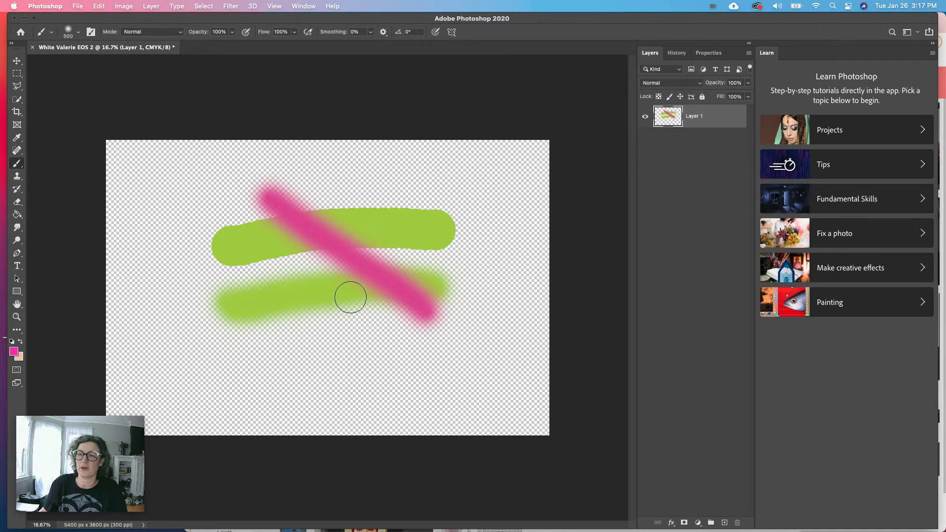
mouse_move(331, 238)
mouse_down()
mouse_move(262, 351)
mouse_move(256, 237)
mouse_move(291, 227)
mouse_up()
mouse_move(370, 213)
mouse_down()
mouse_move(345, 311)
mouse_move(289, 266)
mouse_move(296, 194)
mouse_move(286, 197)
mouse_up()
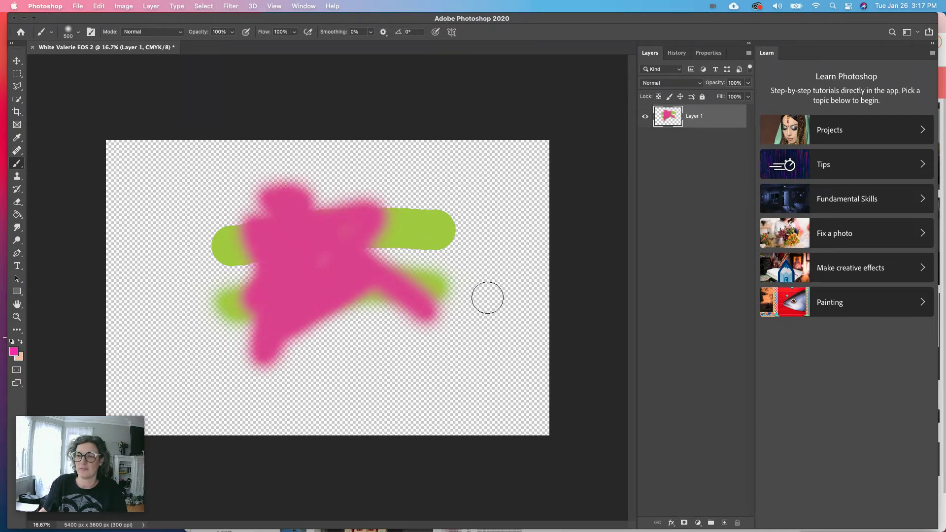
- Lower the brush opacity to 39% and paint translucent pink strokes across the canvas
click(235, 34)
click(204, 44)
mouse_move(449, 193)
mouse_down()
mouse_move(407, 281)
mouse_move(382, 217)
mouse_move(270, 215)
mouse_move(238, 310)
mouse_move(213, 262)
mouse_move(251, 148)
mouse_up()
mouse_move(426, 295)
mouse_down()
mouse_move(325, 334)
mouse_move(356, 296)
mouse_move(346, 241)
mouse_move(321, 224)
mouse_move(370, 226)
mouse_move(268, 195)
mouse_move(253, 309)
mouse_move(407, 304)
mouse_move(273, 246)
mouse_move(258, 268)
mouse_move(246, 233)
mouse_move(432, 233)
mouse_up()
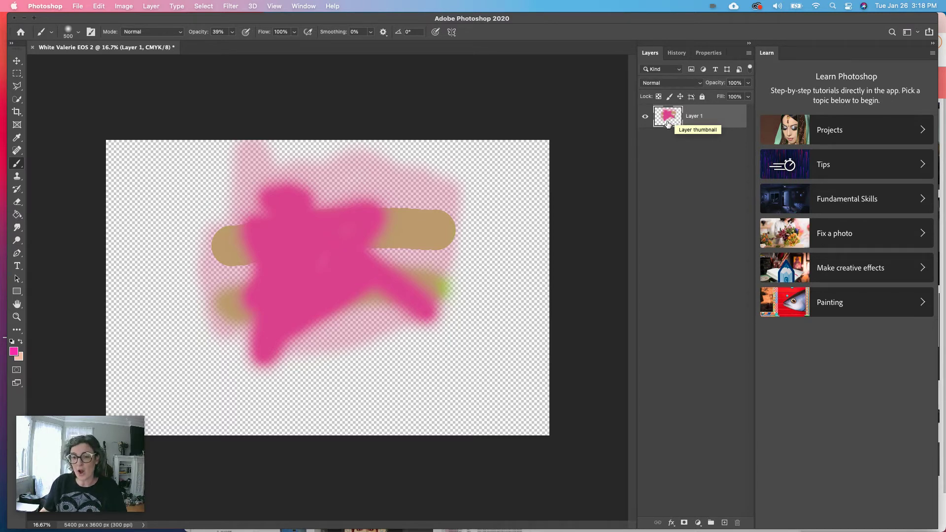
- Show the History panel and step back to the fourth brush stroke
click(677, 52)
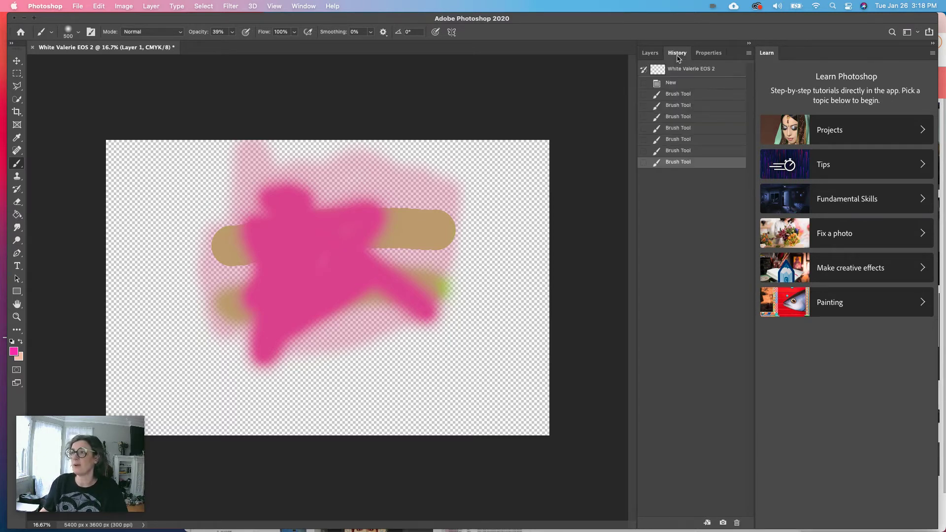
click(684, 141)
click(683, 129)
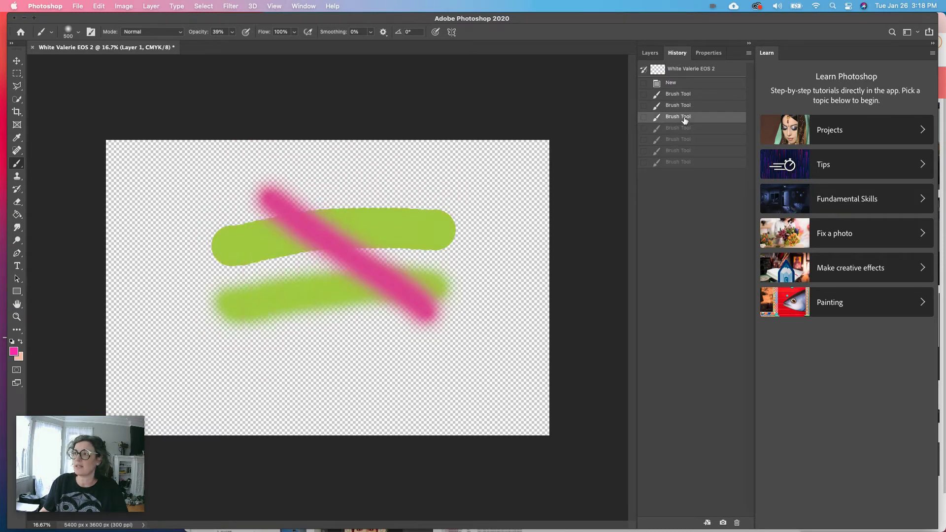
- Step history back to the blank New state, restore the last Brush Tool state, and return to Layers
click(685, 117)
click(683, 106)
click(683, 94)
click(682, 84)
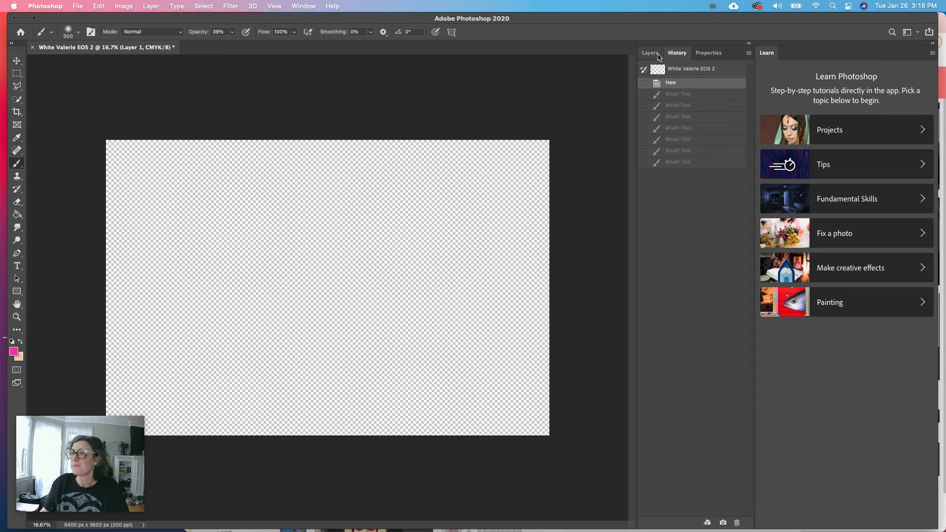
click(680, 161)
click(650, 53)
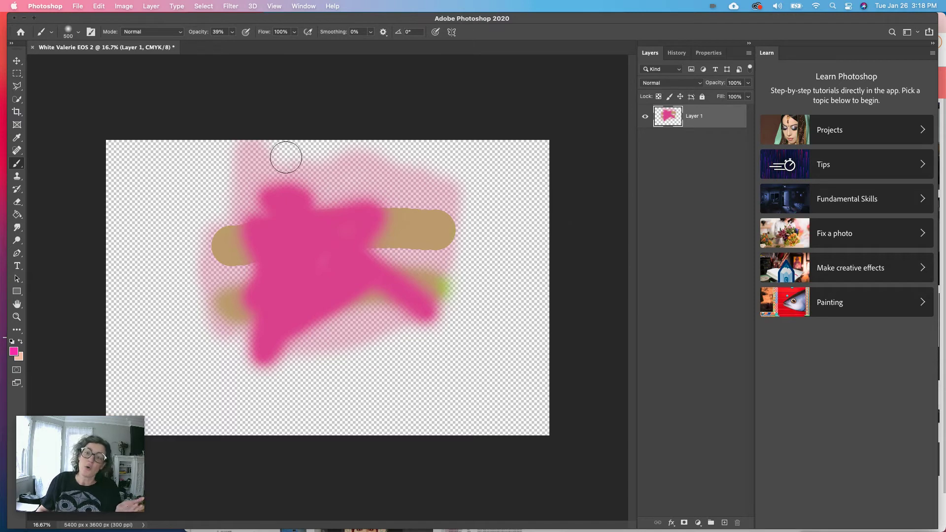
- Marquee-select the whole canvas, clear its paint, then undo the clearing
click(19, 76)
drag(101, 134, 576, 451)
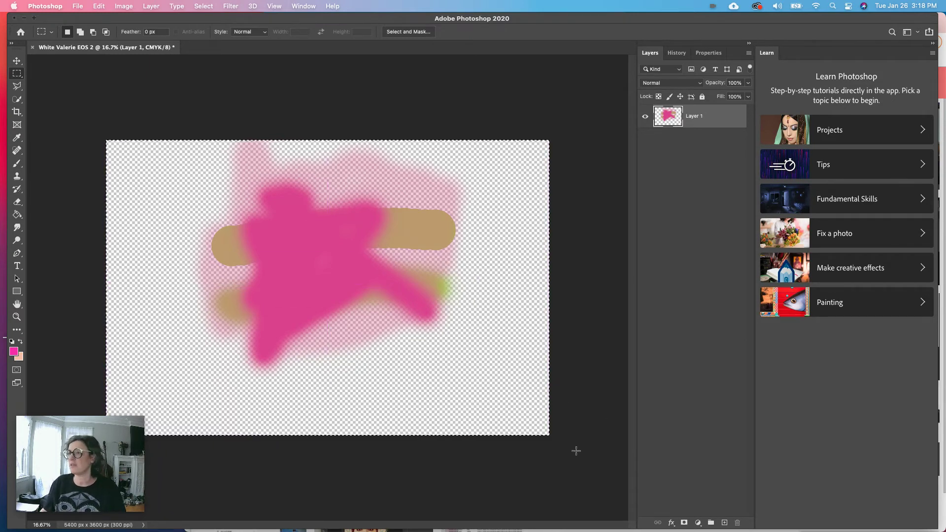
key(BackSpace)
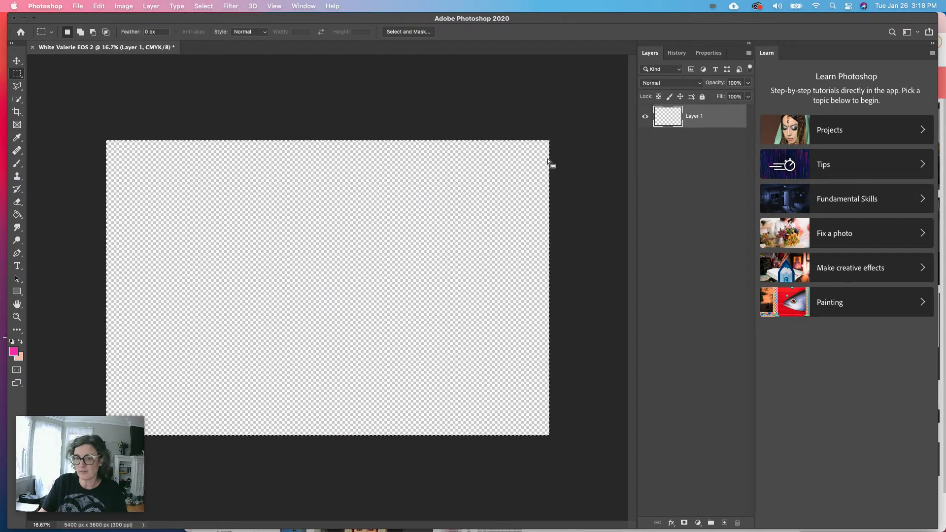
key(super+z)
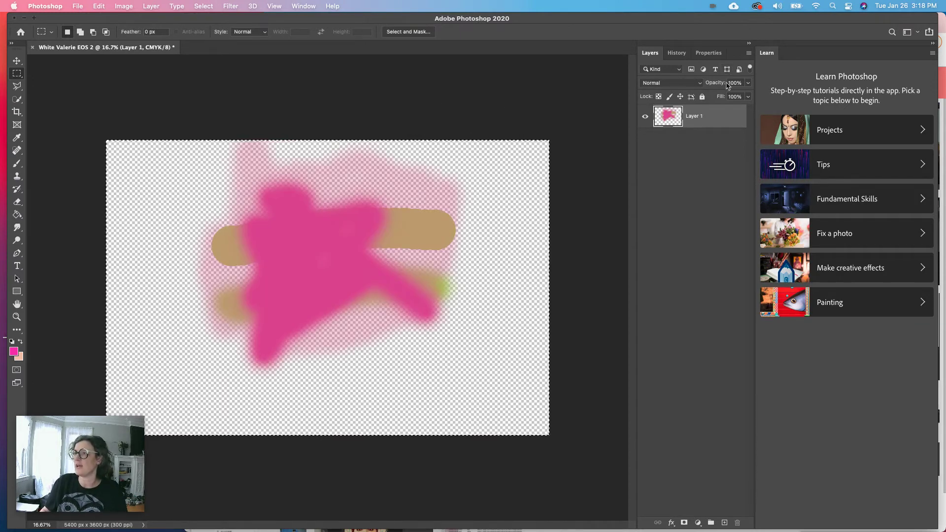
- Select Layer 1 in the Layers panel and delete all its paint
click(706, 150)
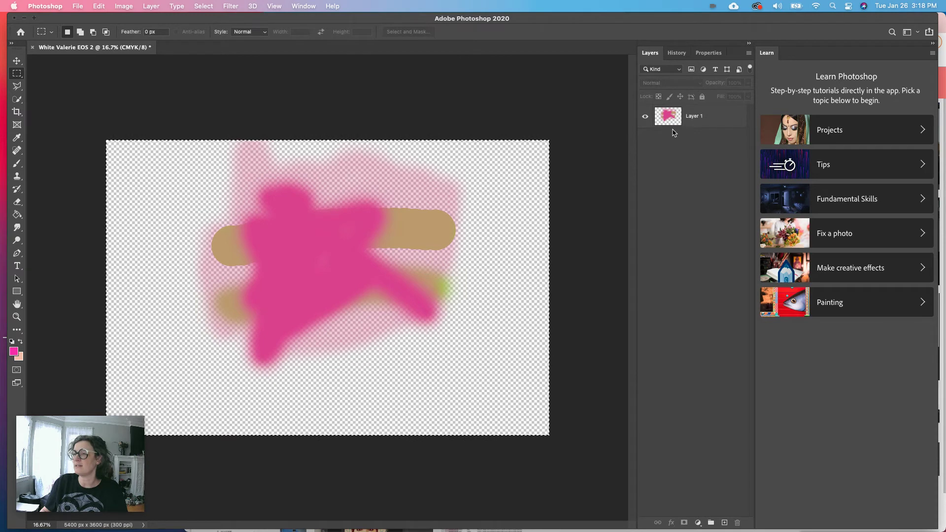
click(673, 122)
click(681, 139)
click(678, 122)
click(682, 153)
click(673, 126)
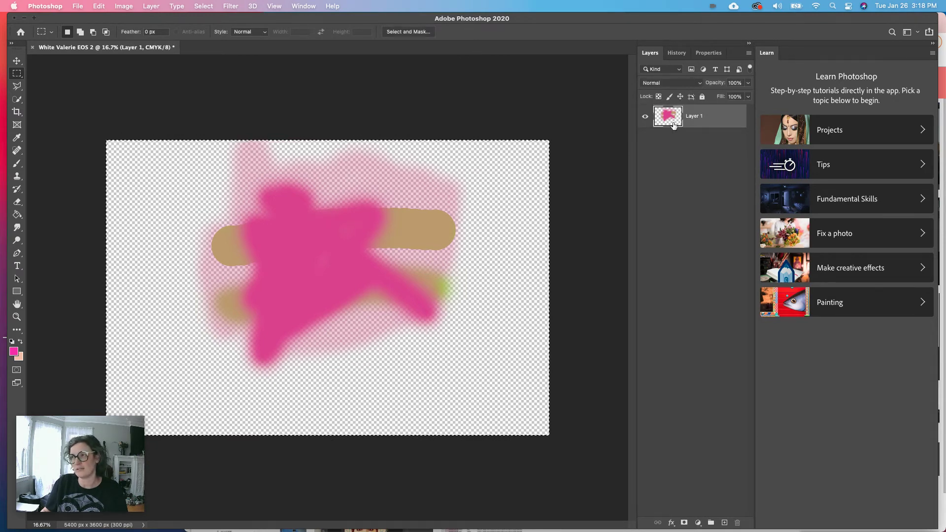
click(676, 146)
click(674, 124)
click(677, 143)
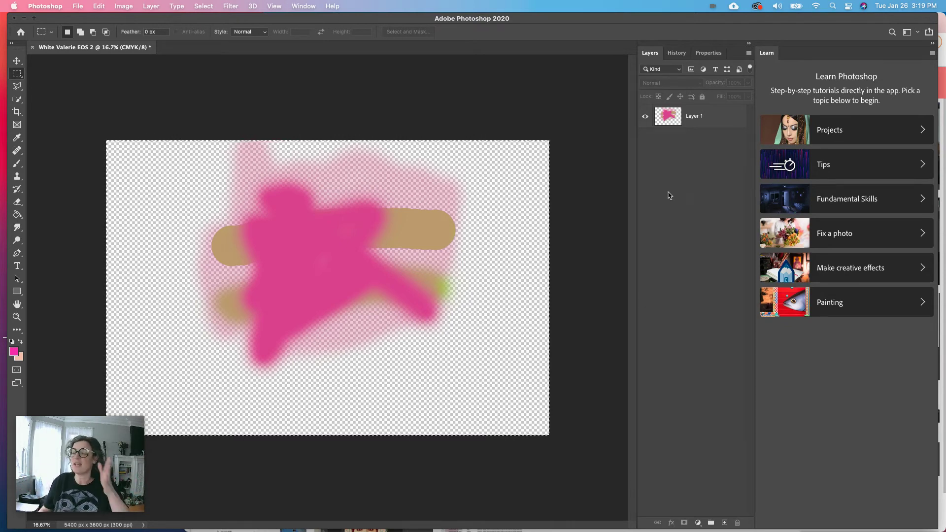
click(684, 116)
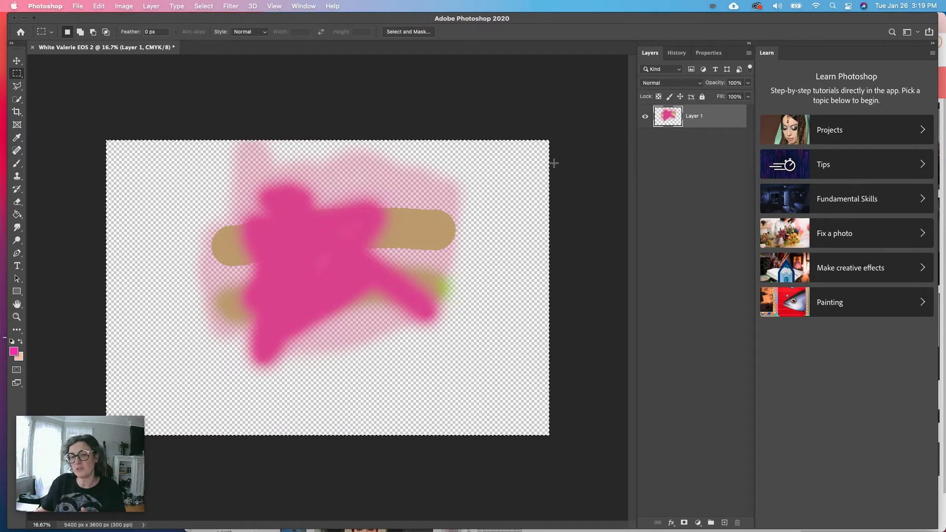
key(Delete)
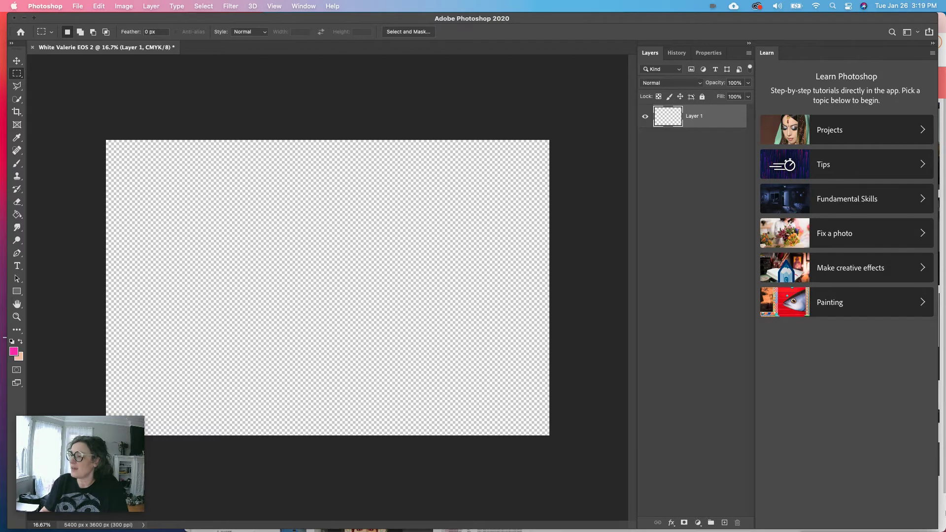
- Shrink the Photoshop window and move the browser aside so desktop image files show
mouse_move(937, 529)
mouse_down()
mouse_move(840, 464)
mouse_move(870, 466)
mouse_move(929, 508)
mouse_move(928, 529)
mouse_move(939, 530)
mouse_up()
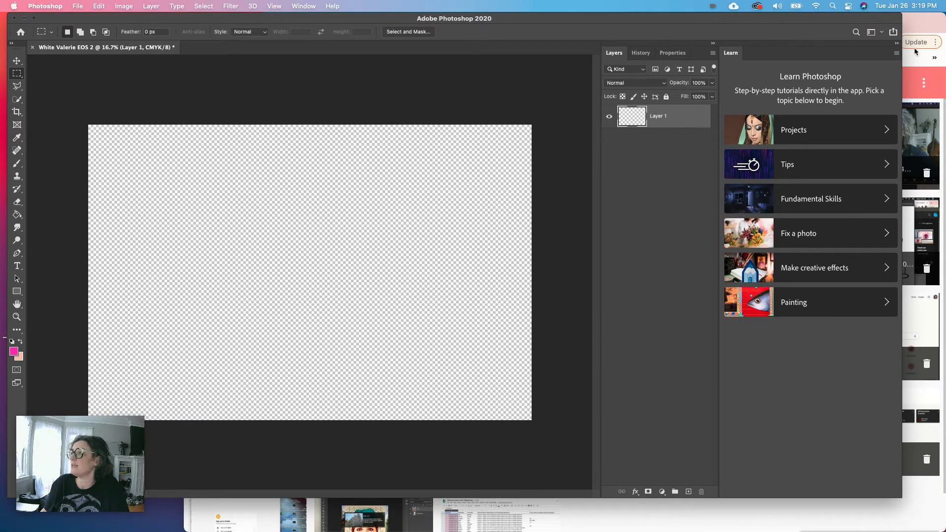
drag(915, 51, 928, 179)
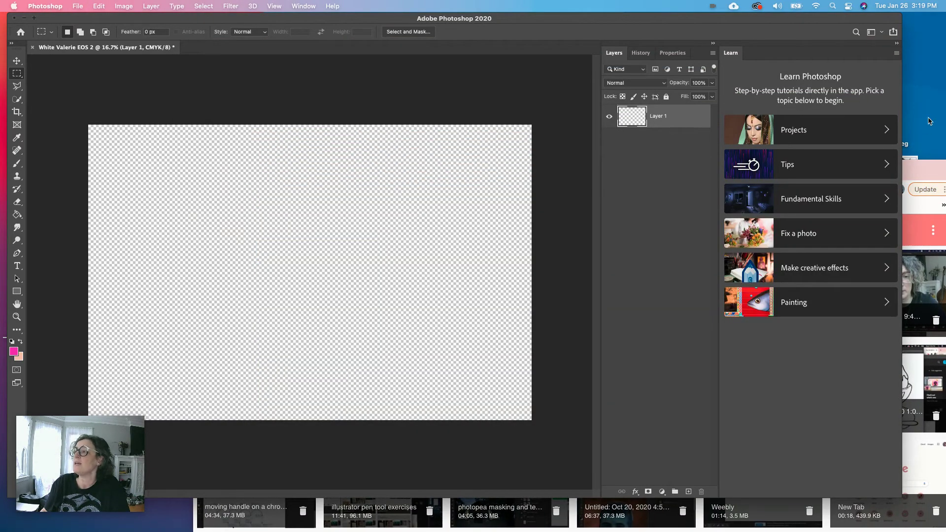
drag(892, 21, 858, 21)
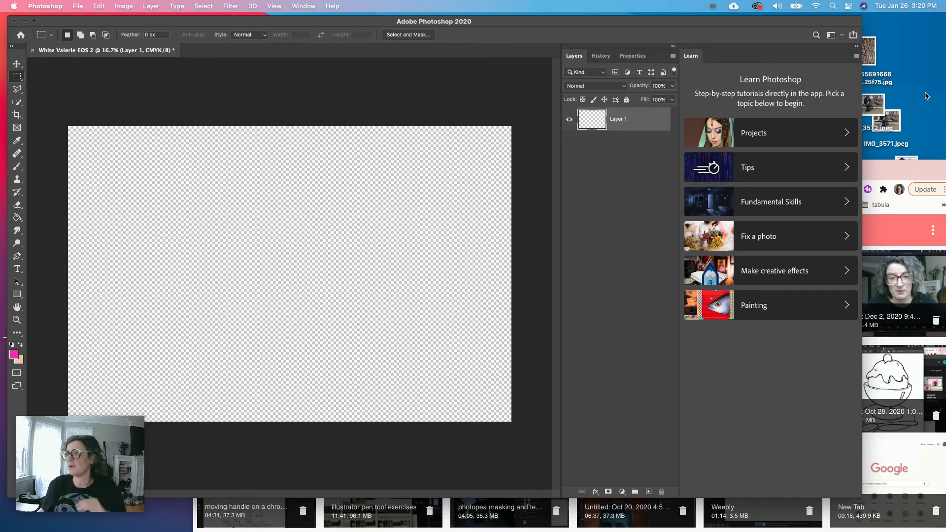
- Drag the bark texture from the desktop onto the canvas and commit it
drag(884, 105, 920, 92)
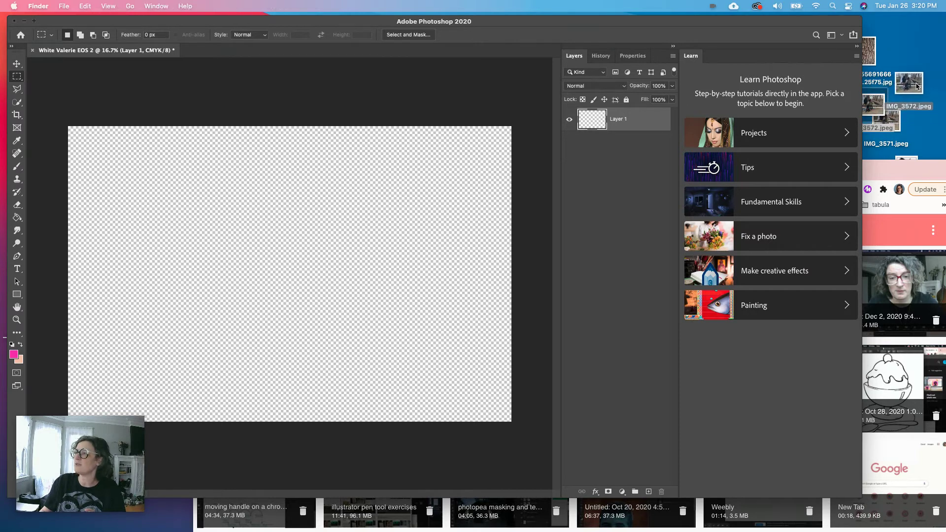
drag(868, 51, 917, 59)
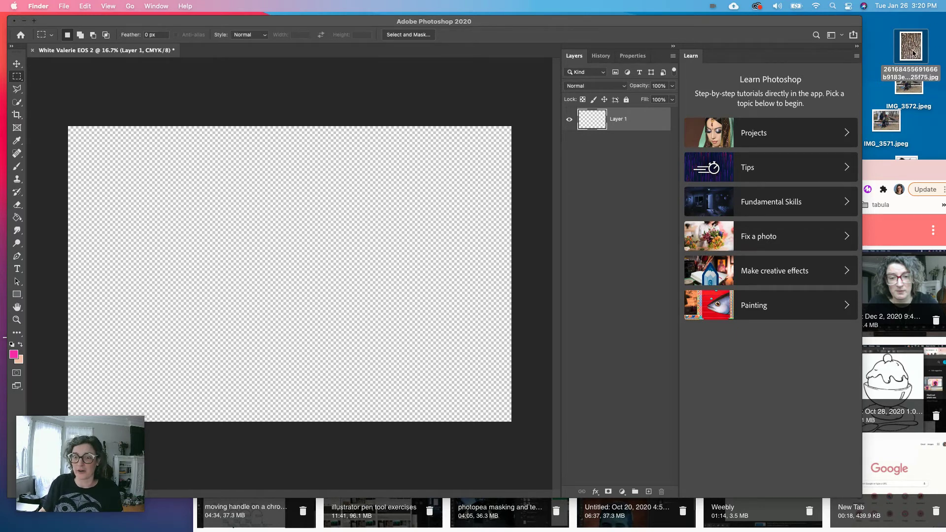
drag(913, 53, 341, 257)
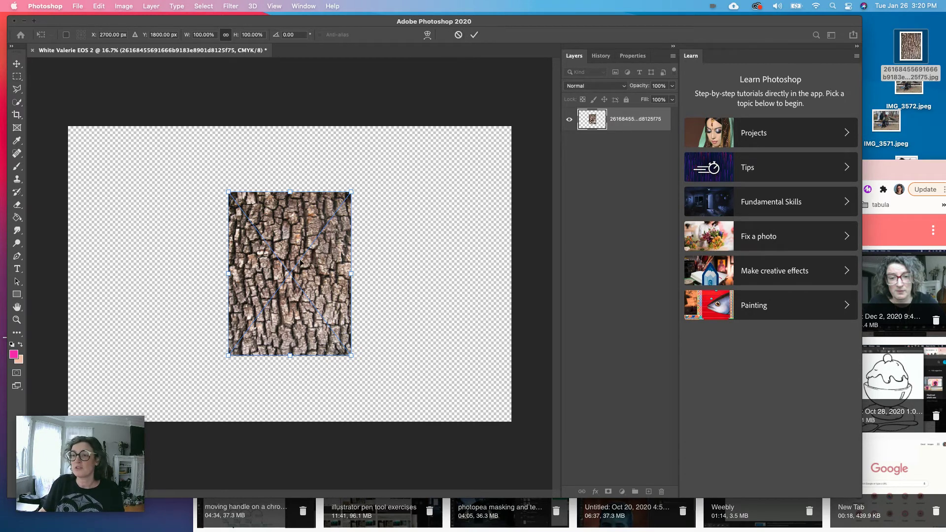
click(474, 34)
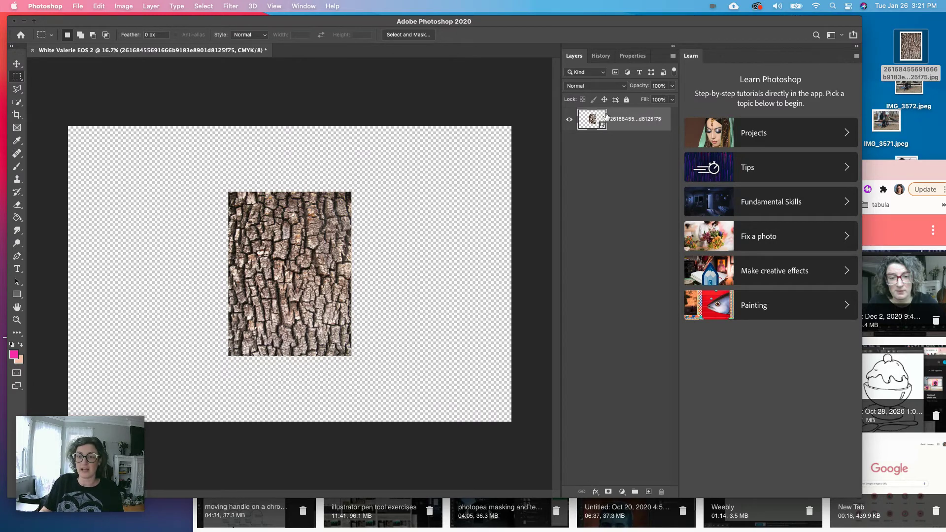
- Place IMG_3571 on the canvas, scale it down to about 15% at the lower left, and commit
drag(887, 121, 347, 242)
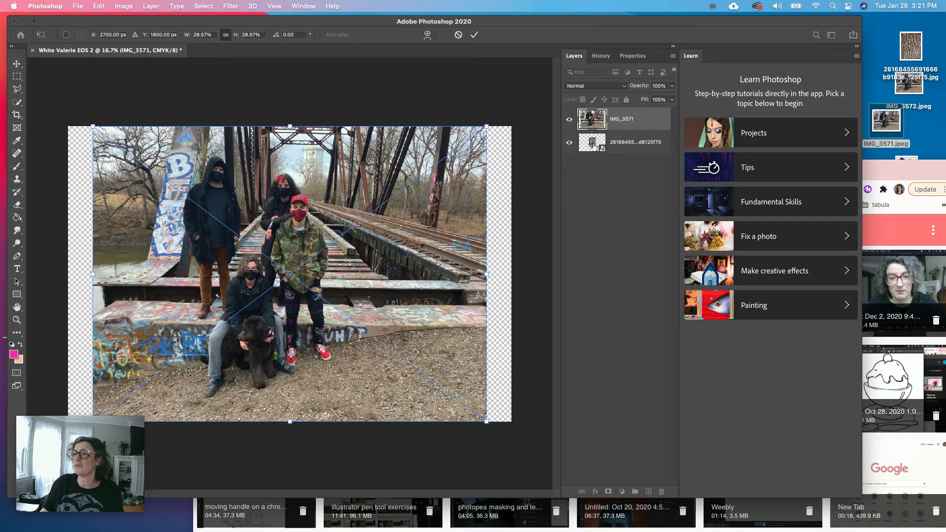
drag(486, 127, 300, 266)
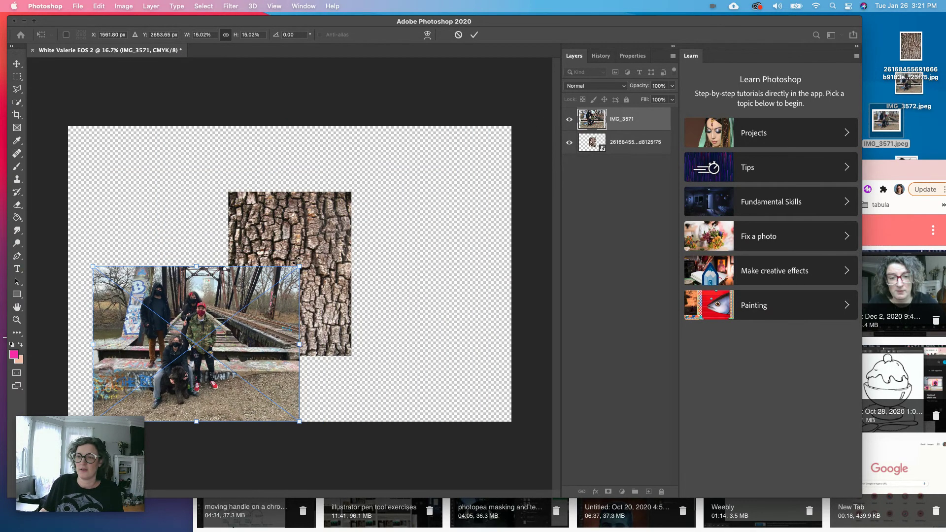
click(475, 36)
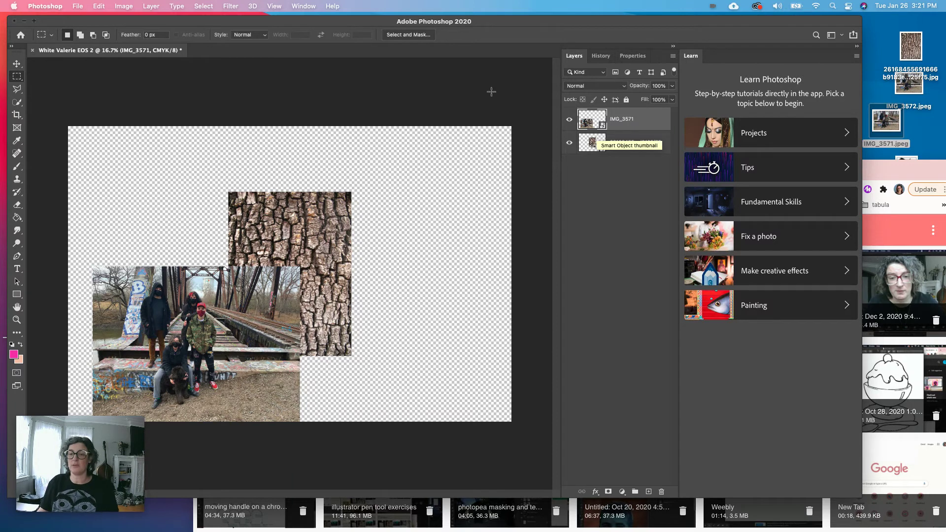
- Use Place Embedded to browse Google Drive, then Desktop, and place the bjork image
click(77, 6)
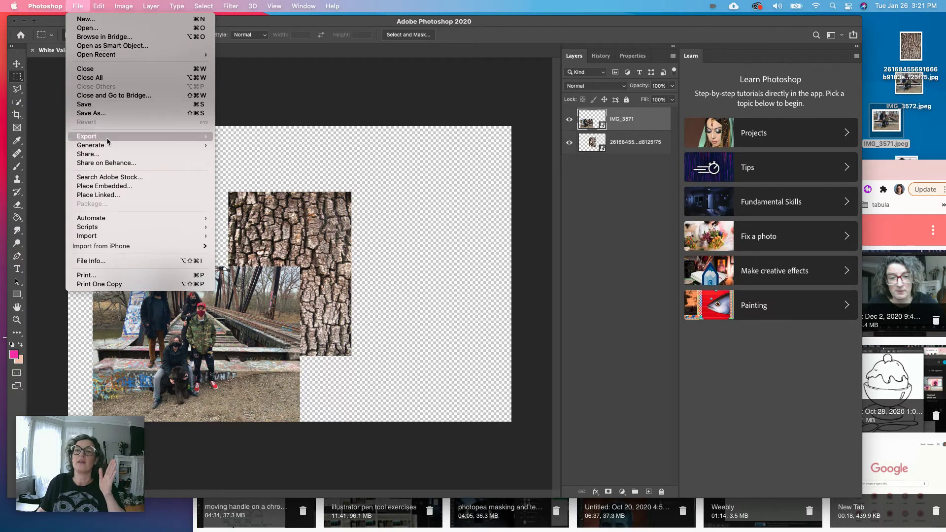
click(116, 186)
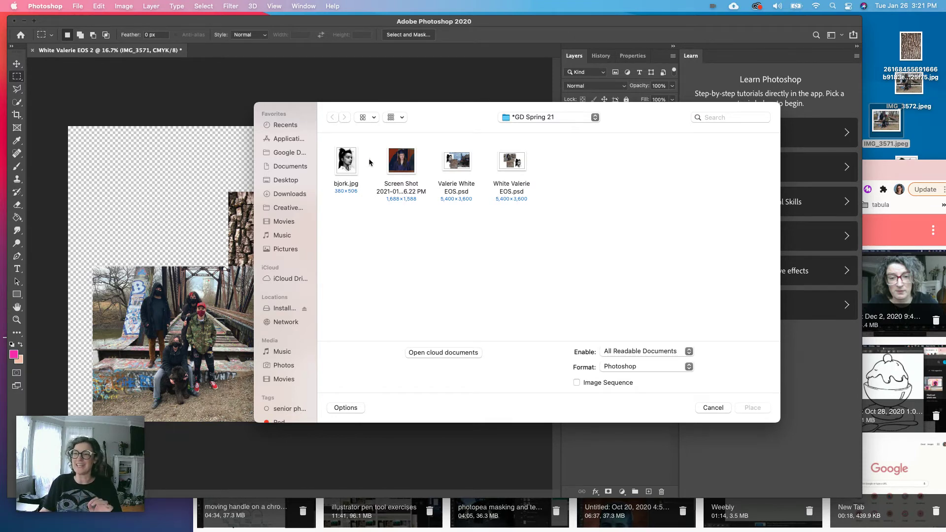
click(282, 154)
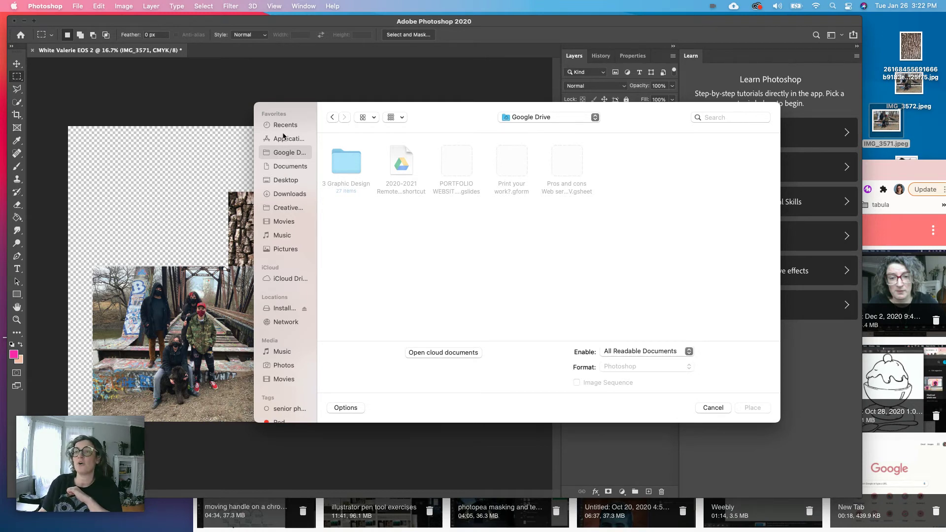
click(286, 181)
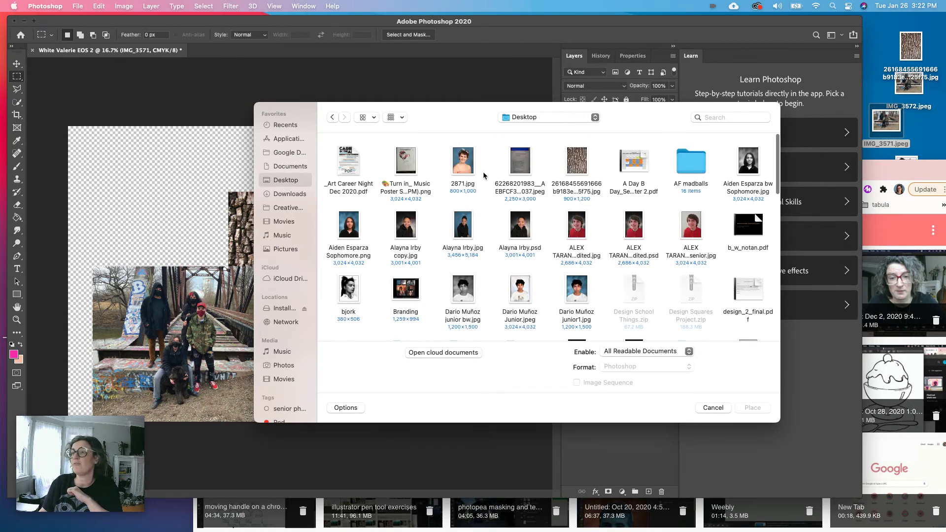
click(349, 296)
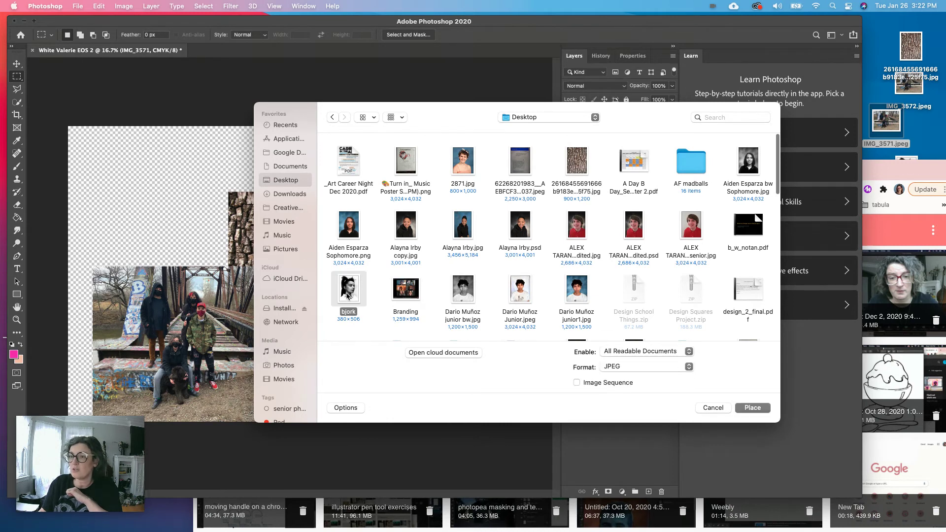
click(754, 408)
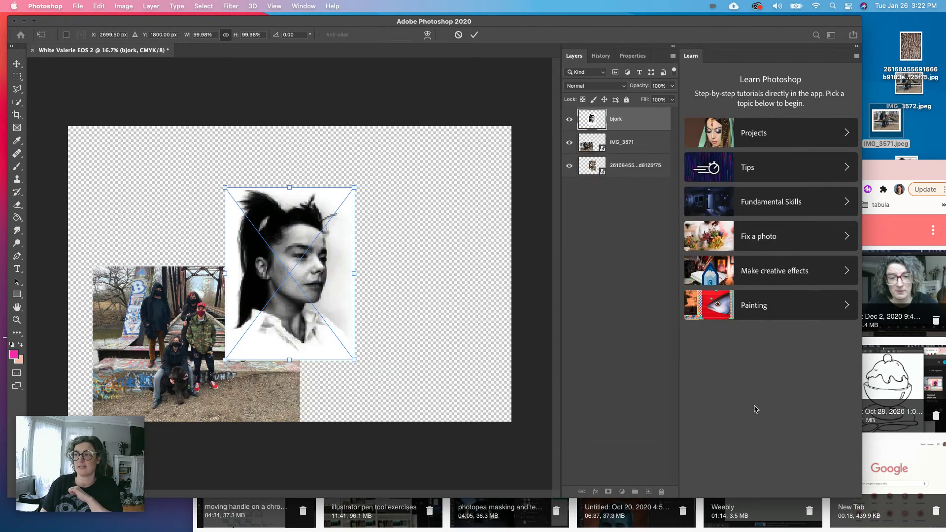
- Move the bjork portrait to the upper left and commit it, then draw and drop a marquee
drag(306, 303, 217, 272)
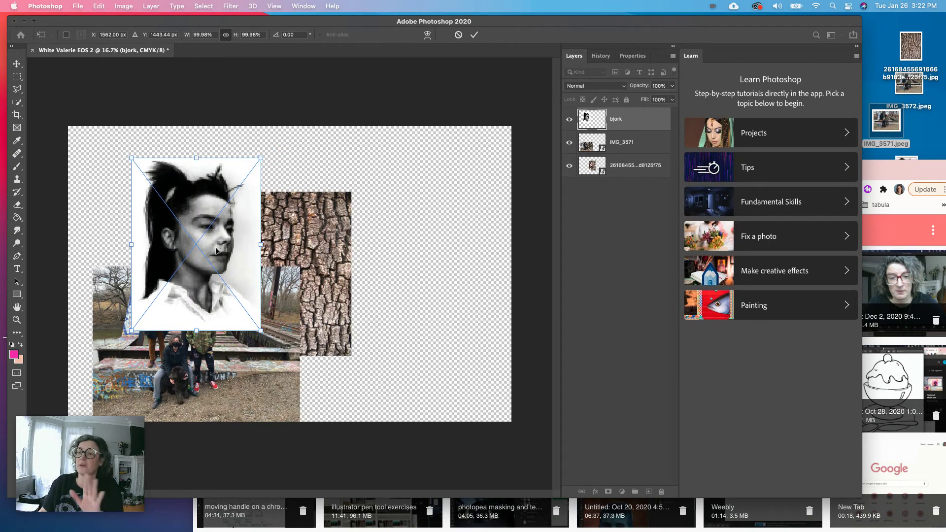
drag(220, 255, 213, 249)
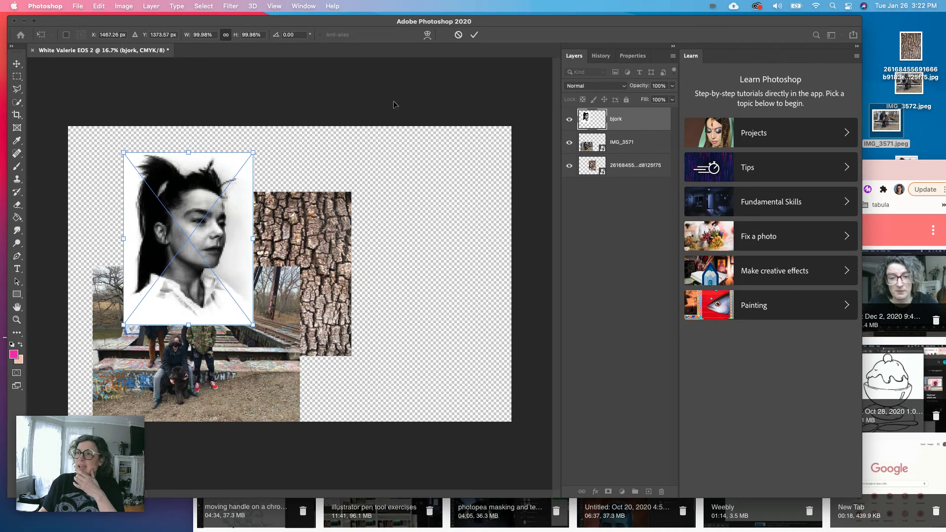
click(474, 36)
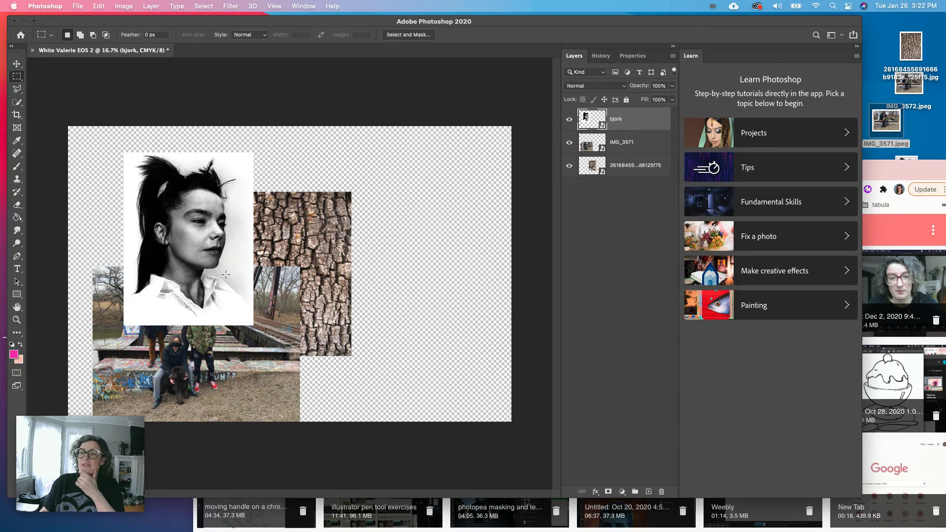
drag(159, 235, 406, 383)
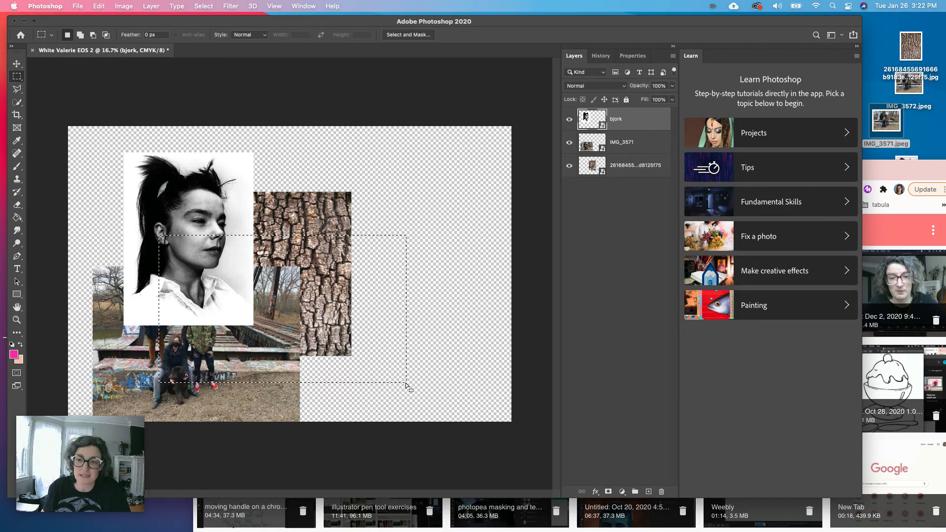
key(super+d)
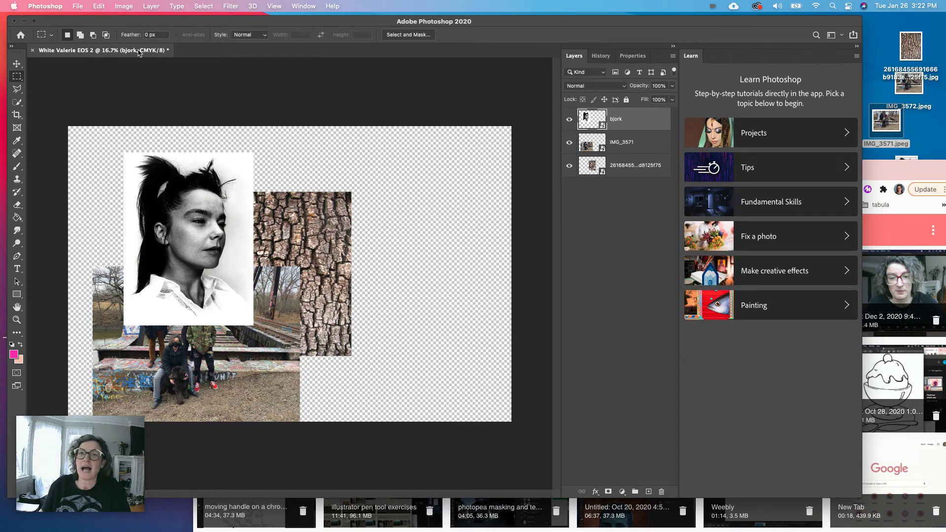
- With the Move tool, shift the portrait right, align the bark, and shrink and reposition the group photo
click(16, 64)
drag(137, 219, 270, 198)
drag(198, 322, 313, 318)
drag(378, 251, 230, 274)
drag(242, 346, 185, 275)
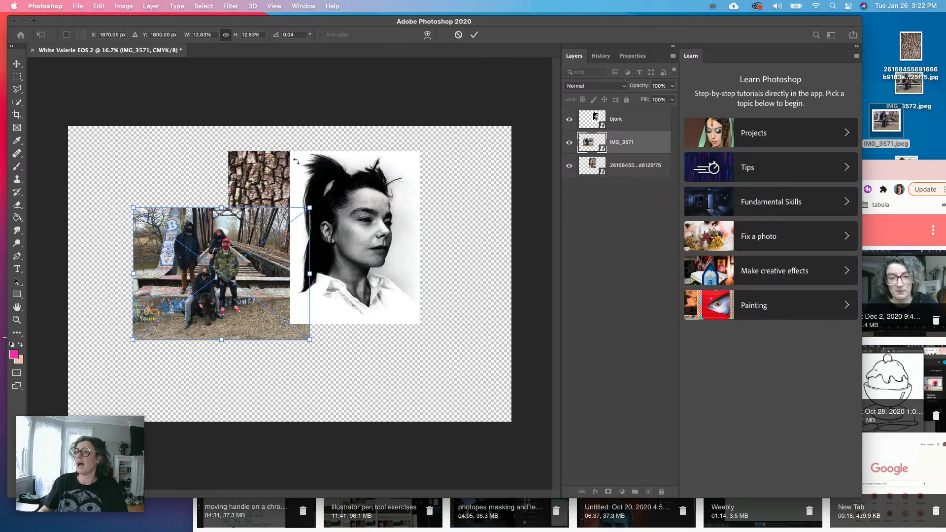
- Restack the bark and portrait layers, then lower and resize the portrait over the bark
drag(623, 174, 622, 113)
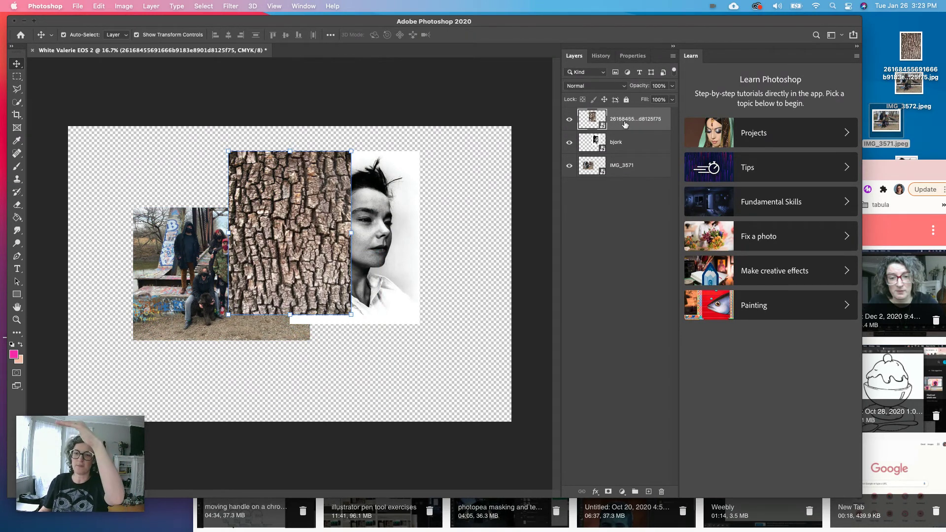
drag(628, 143, 629, 119)
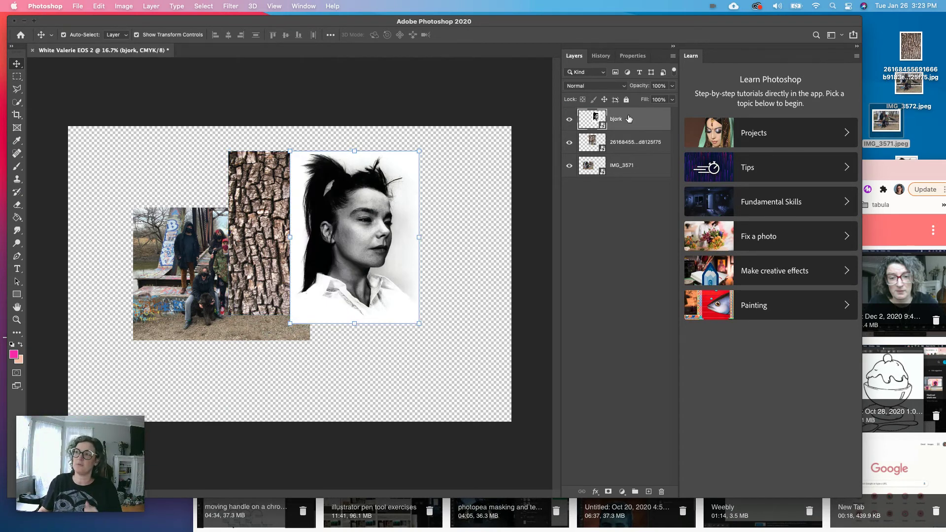
drag(359, 230, 369, 292)
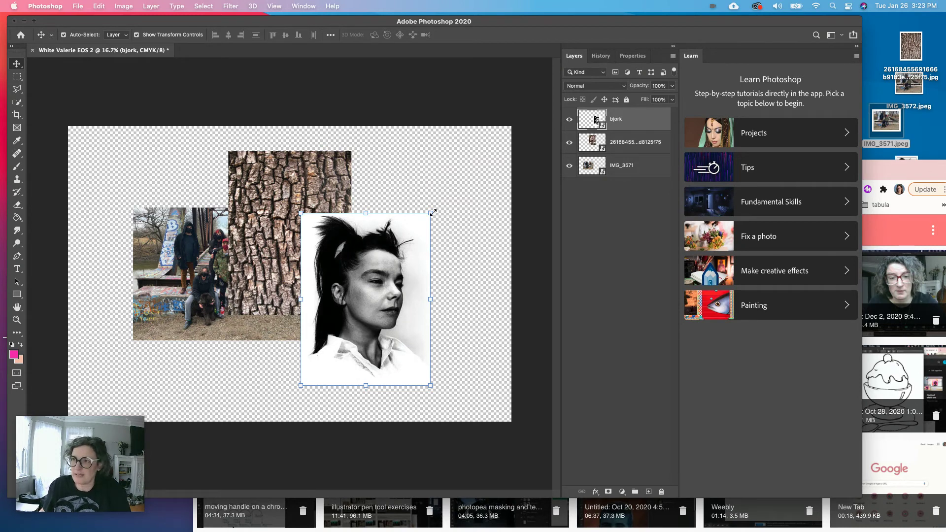
drag(433, 213, 427, 187)
click(474, 35)
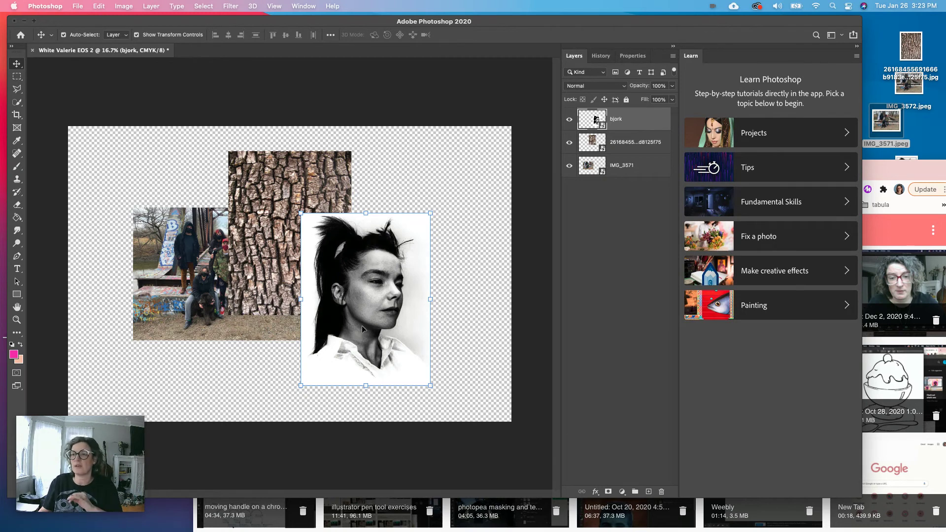
- Rescale the portrait down to about 77% and apply the transform
drag(300, 213, 279, 207)
key(Return)
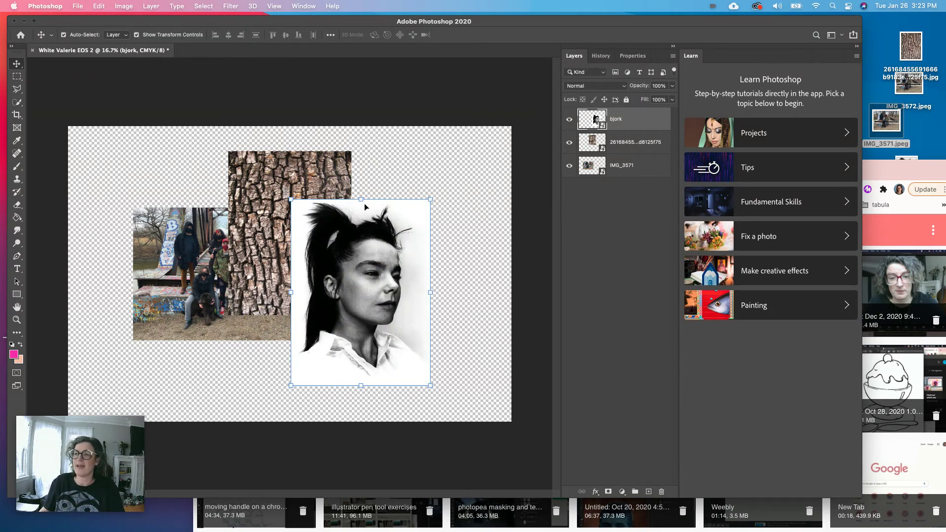
drag(430, 200, 390, 252)
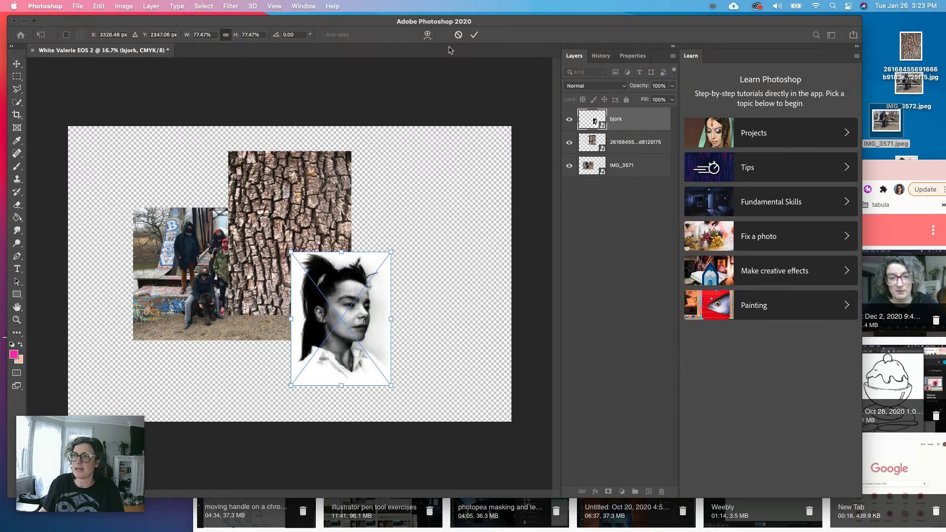
click(474, 37)
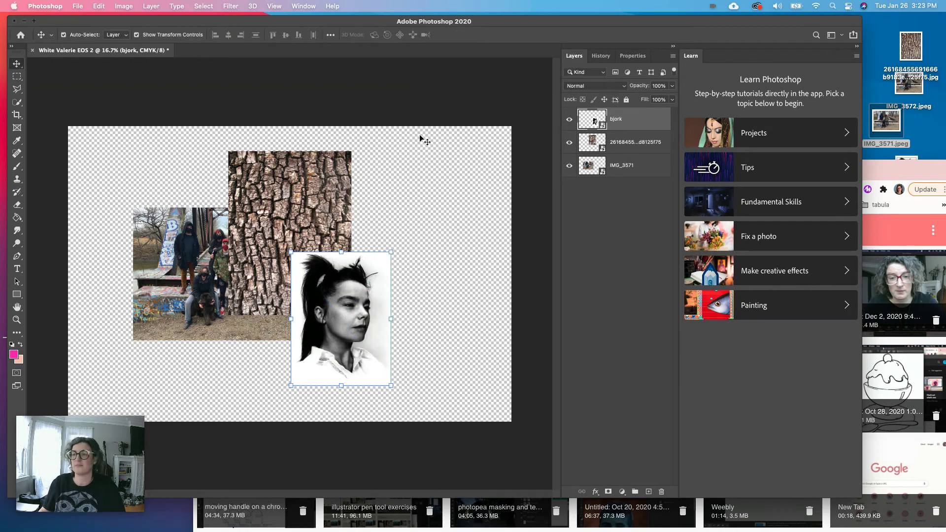
- Rearrange portrait, bark and group photo into a tight overlapping cluster, portrait on top
drag(365, 337, 393, 272)
drag(280, 280, 370, 349)
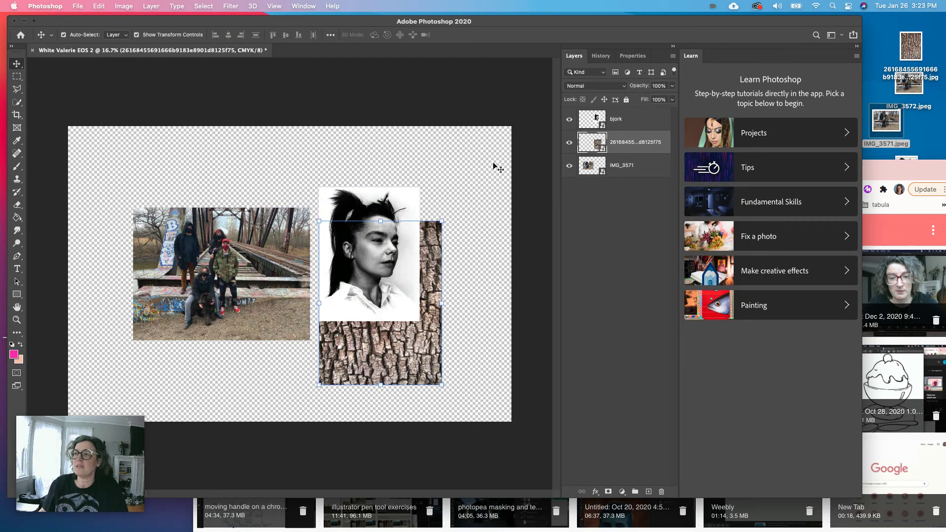
drag(250, 294, 347, 318)
drag(352, 278, 285, 270)
scroll(287, 272, up, 3)
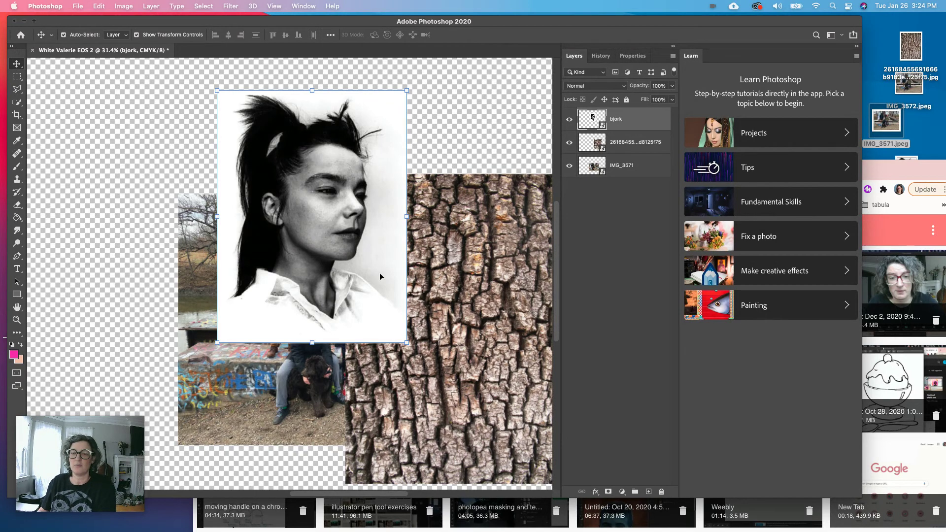
drag(397, 290, 311, 330)
scroll(312, 330, left, 10)
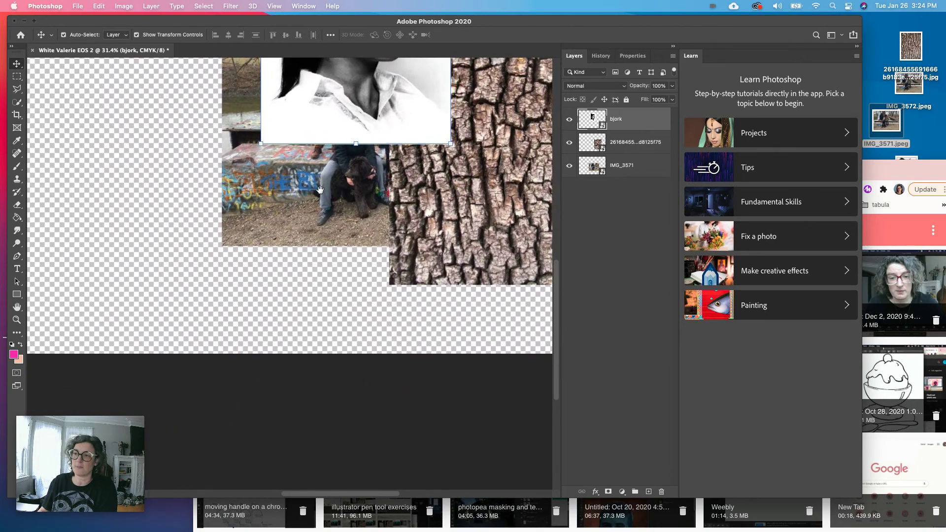
scroll(369, 316, up, 4)
scroll(364, 296, right, 10)
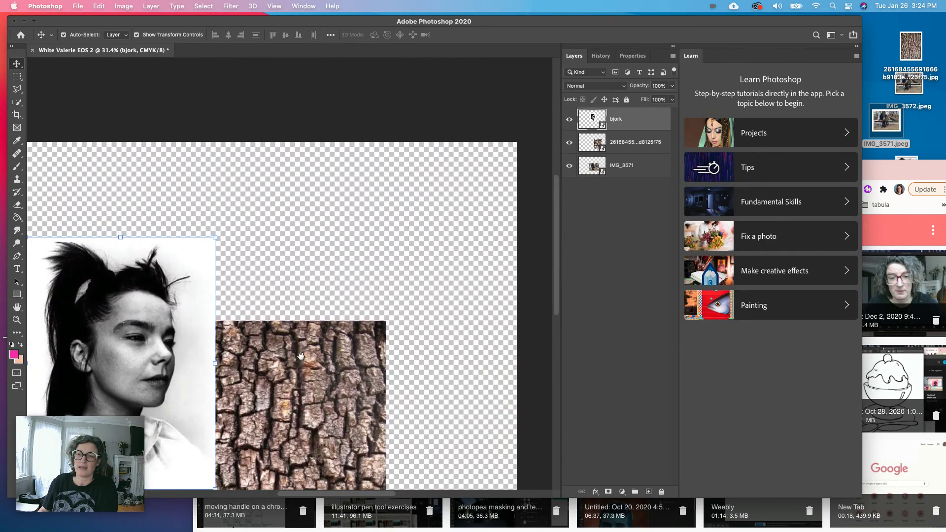
scroll(358, 255, left, 3)
scroll(357, 255, down, 2)
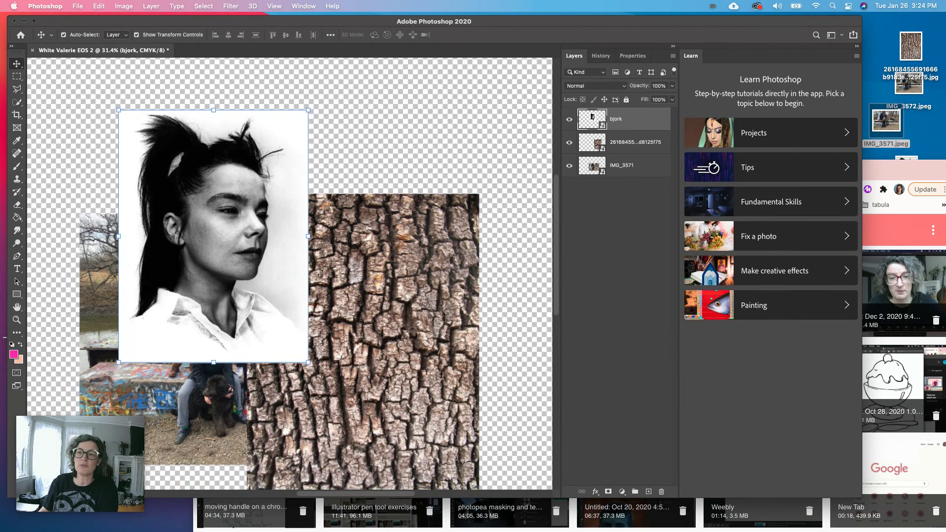
scroll(320, 272, up, 3)
scroll(321, 272, up, 4)
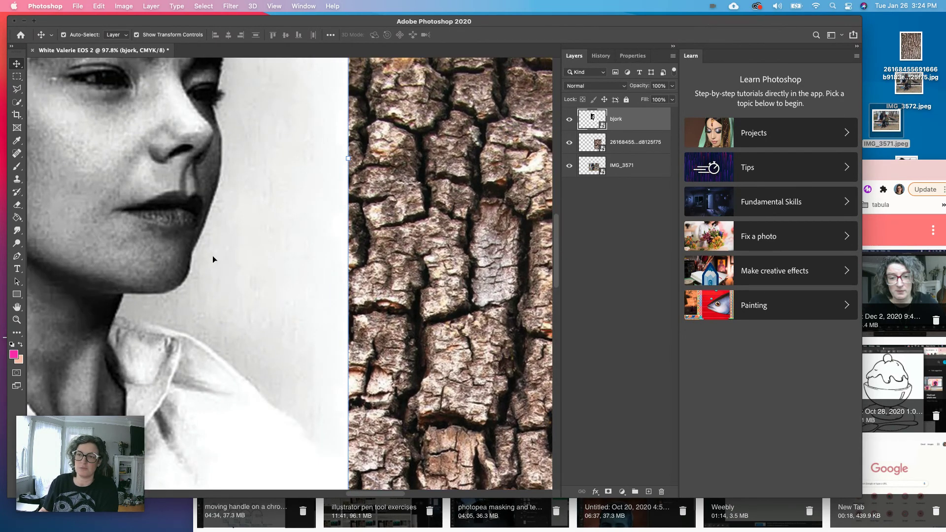
scroll(196, 267, down, 2)
scroll(228, 226, left, 5)
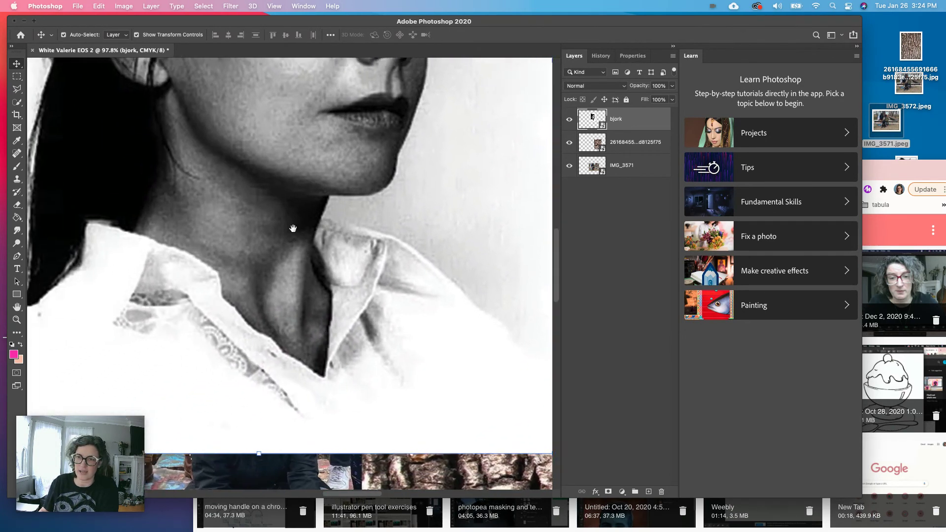
scroll(388, 236, up, 5)
scroll(260, 202, left, 3)
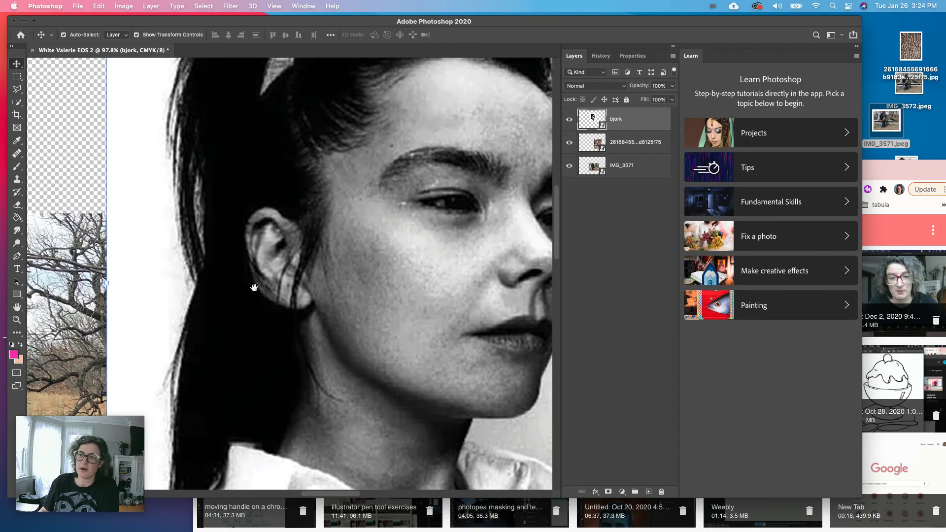
drag(232, 322, 131, 344)
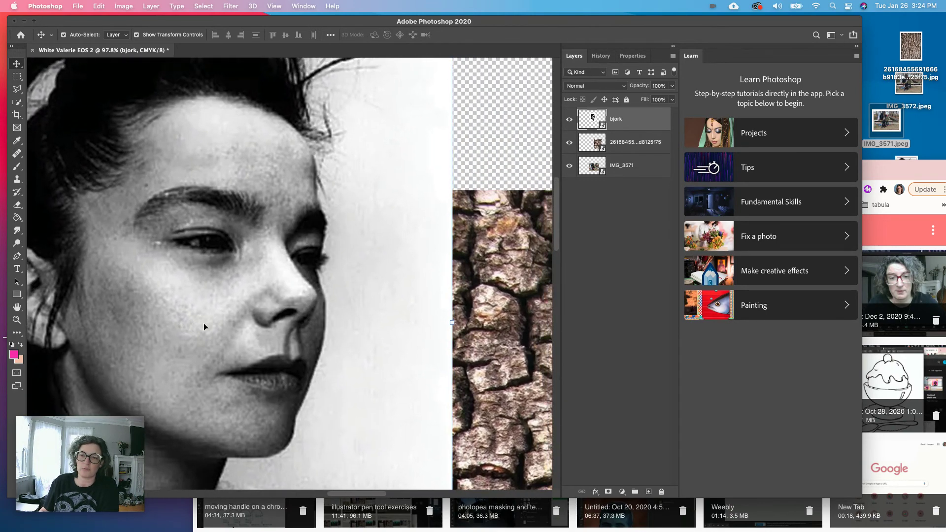
key(super+minus)
key(super+minus)
scroll(203, 323, down, 5)
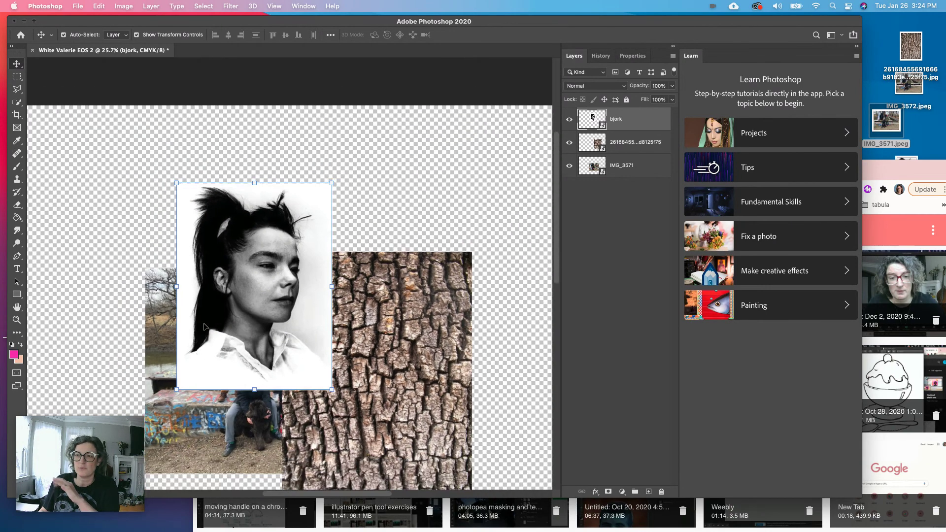
scroll(204, 326, down, 2)
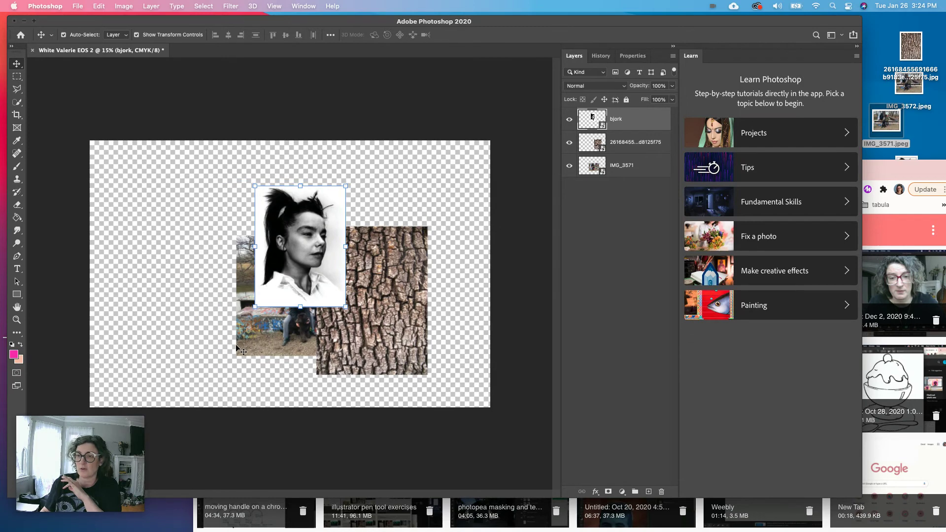
scroll(235, 344, up, 2)
scroll(236, 348, down, 1)
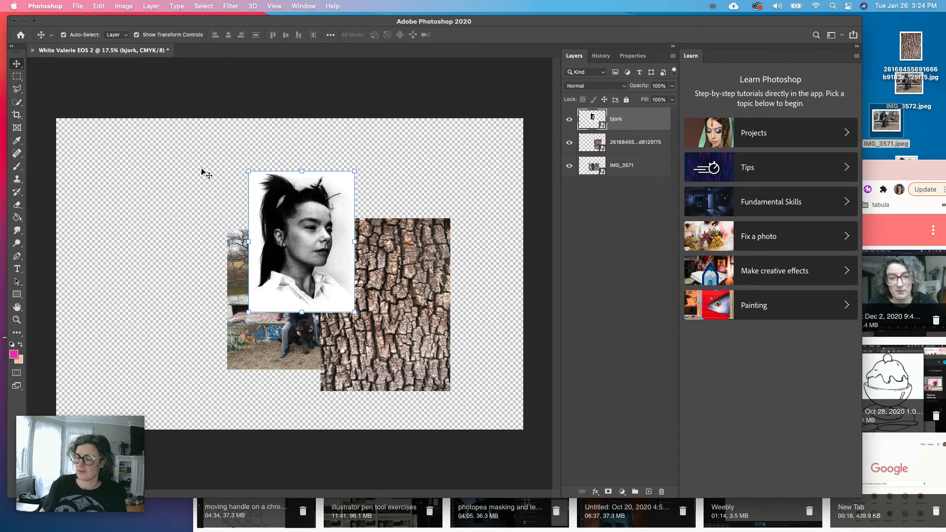
click(167, 146)
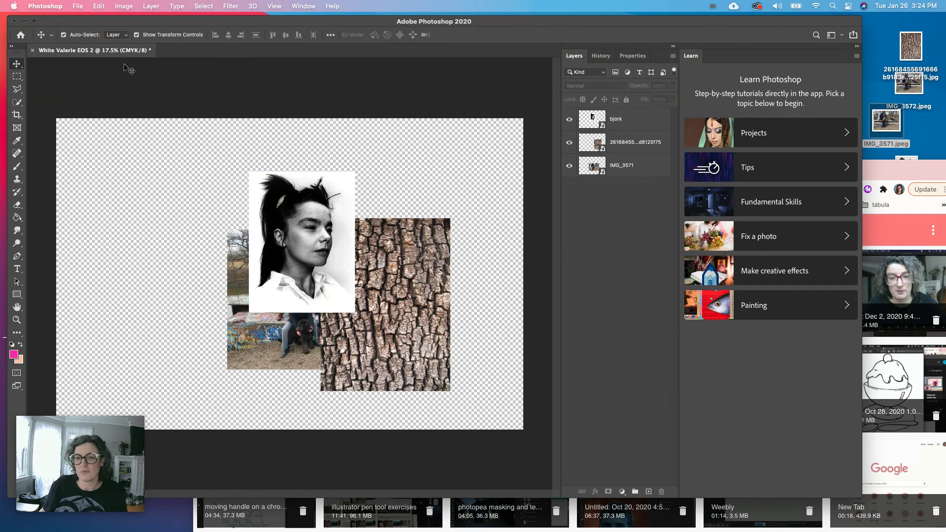
- Save As the collage to the Desktop in Photoshop format with Layers kept
click(78, 7)
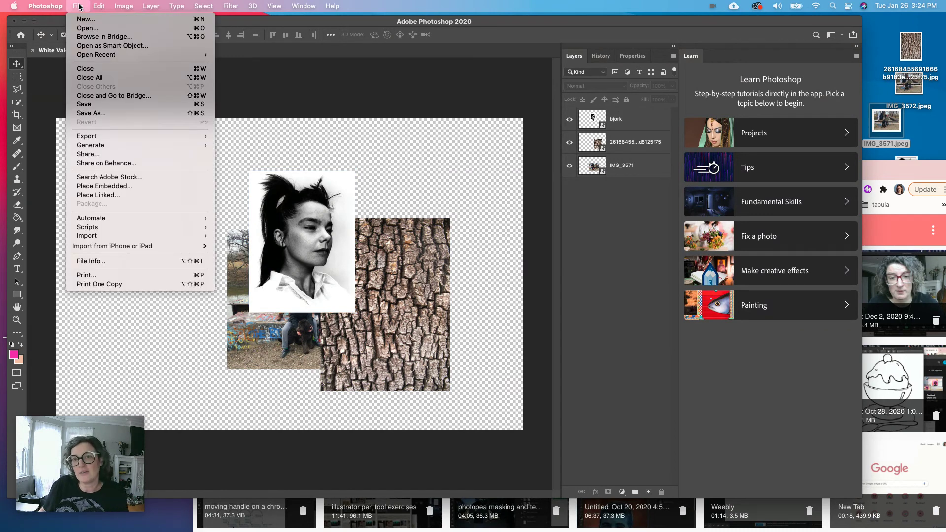
click(102, 114)
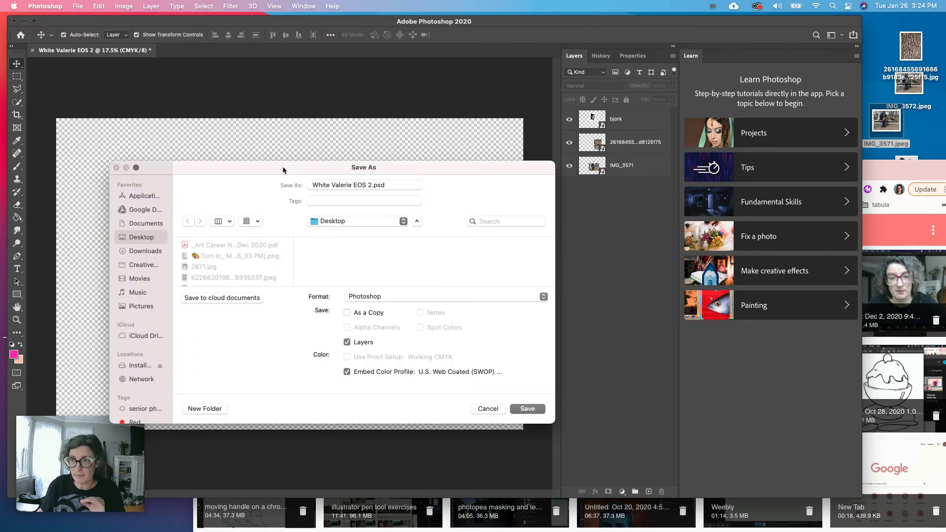
drag(283, 166, 264, 128)
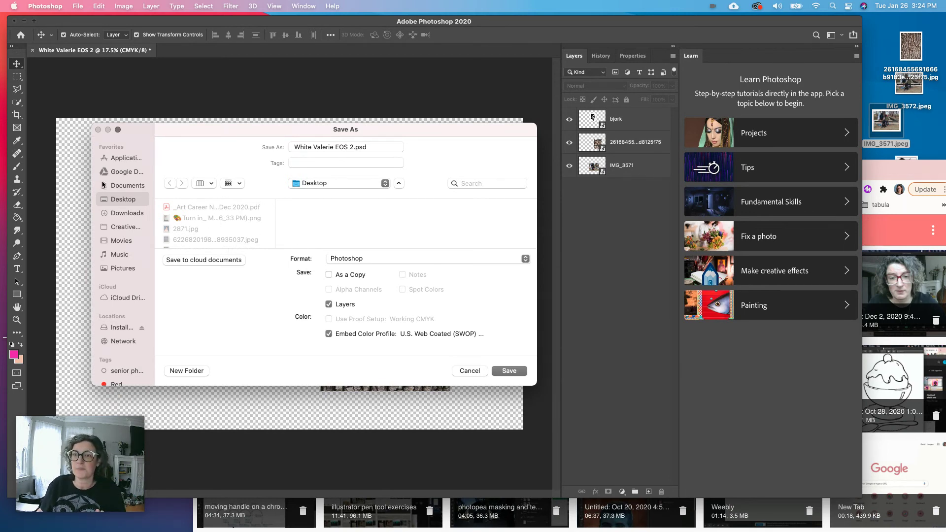
click(337, 146)
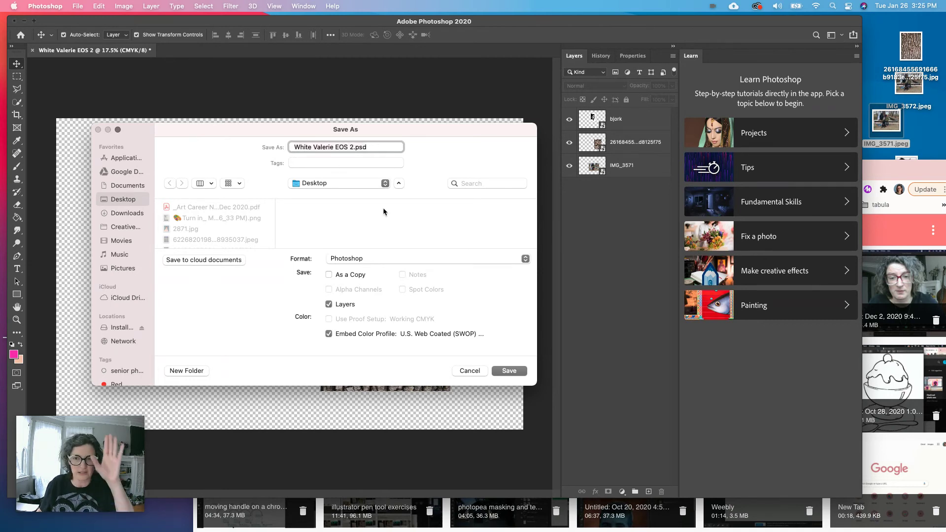
click(338, 184)
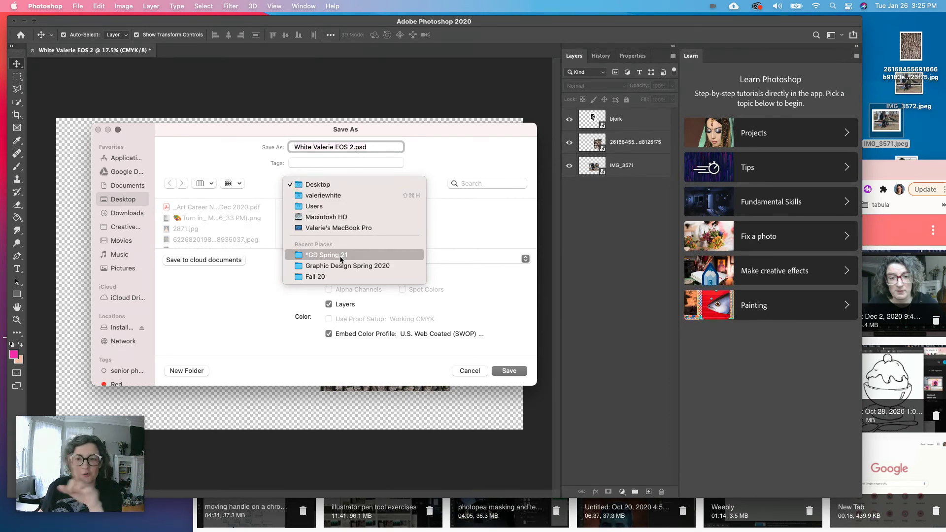
click(328, 185)
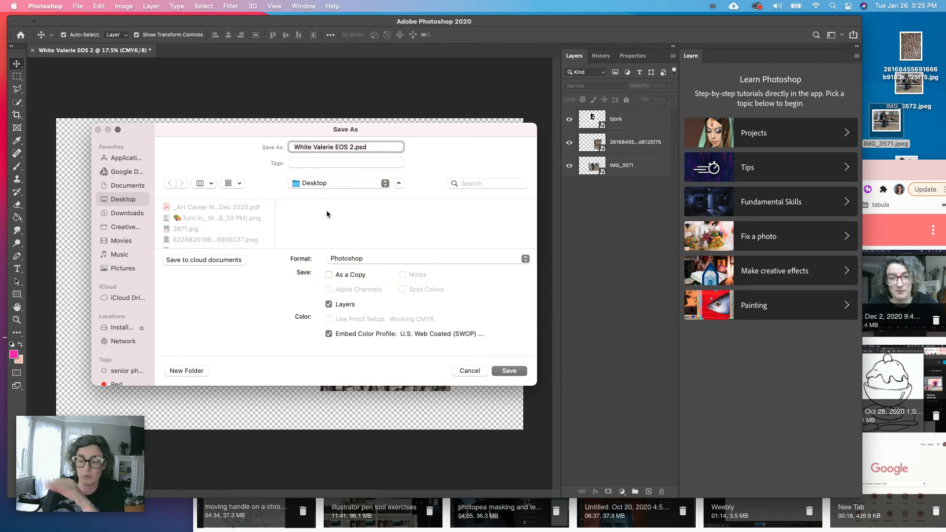
click(344, 186)
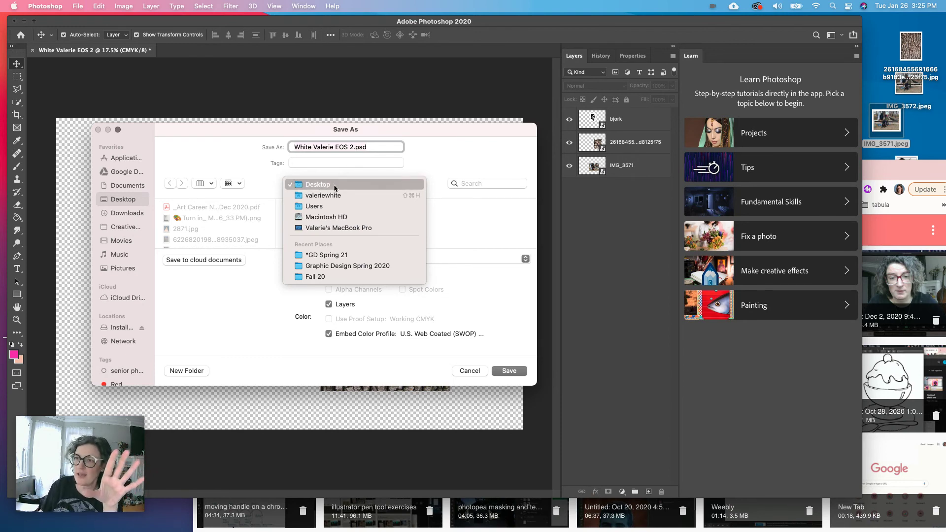
click(336, 184)
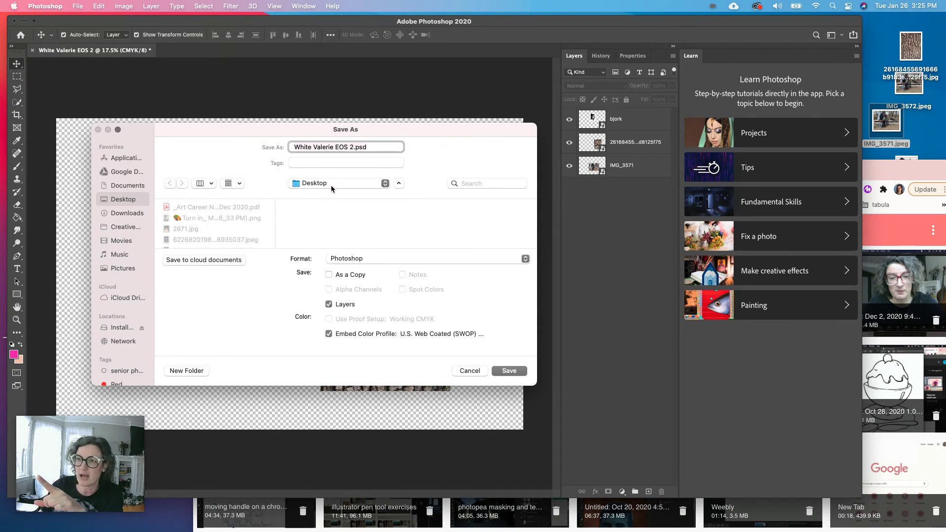
click(354, 260)
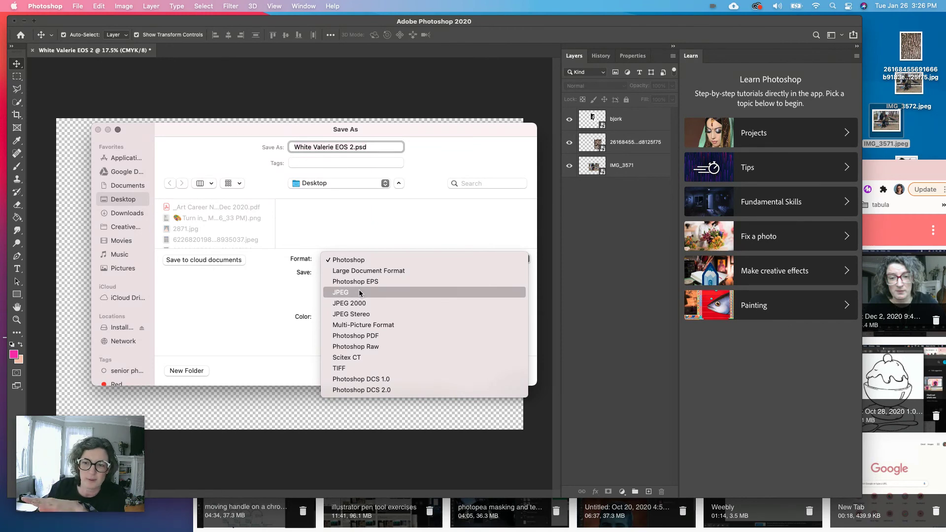
click(359, 265)
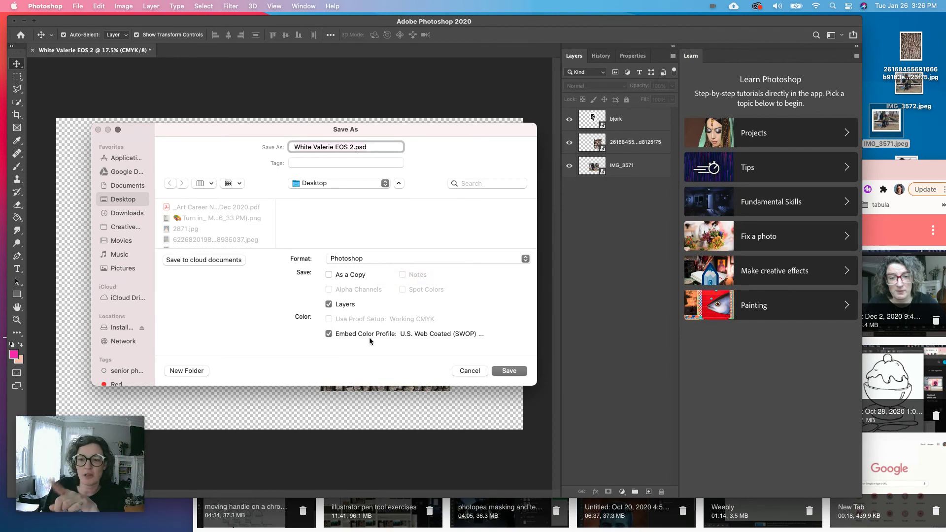
click(509, 371)
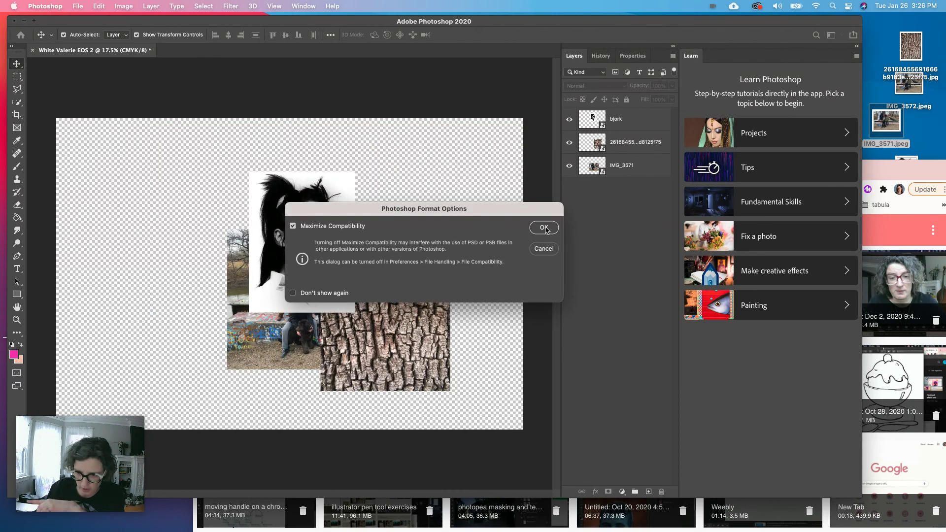
- Accept Maximize Compatibility to finish the PSD save, then move Photoshop aside and bring the browser forward
click(545, 226)
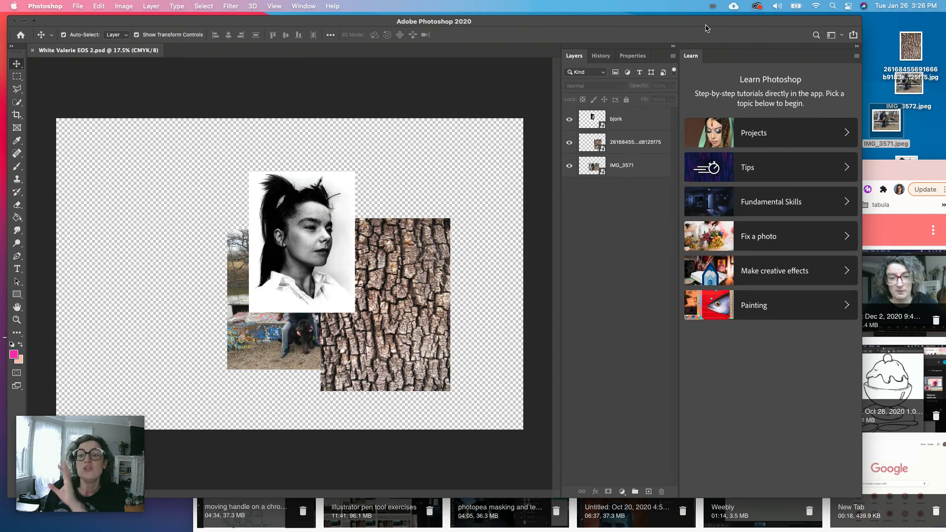
drag(699, 19, 605, 15)
drag(781, 46, 823, 102)
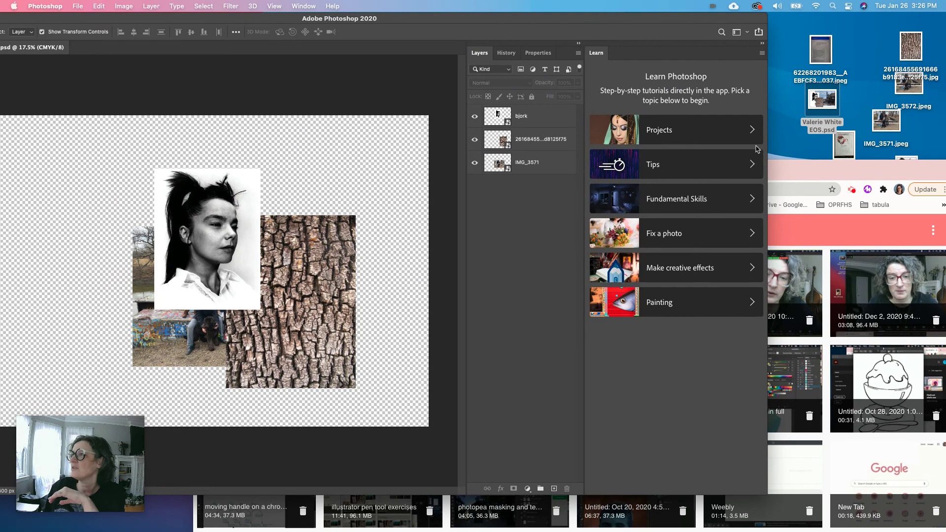
click(815, 173)
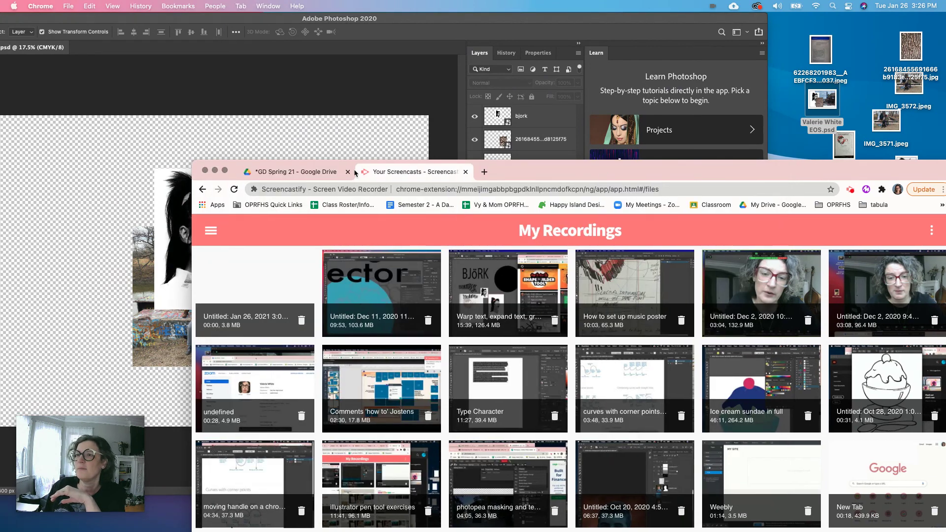
- Maximize the Google Drive folder in Chrome and drag the saved collage PSD into it for upload
click(352, 171)
double_click(659, 171)
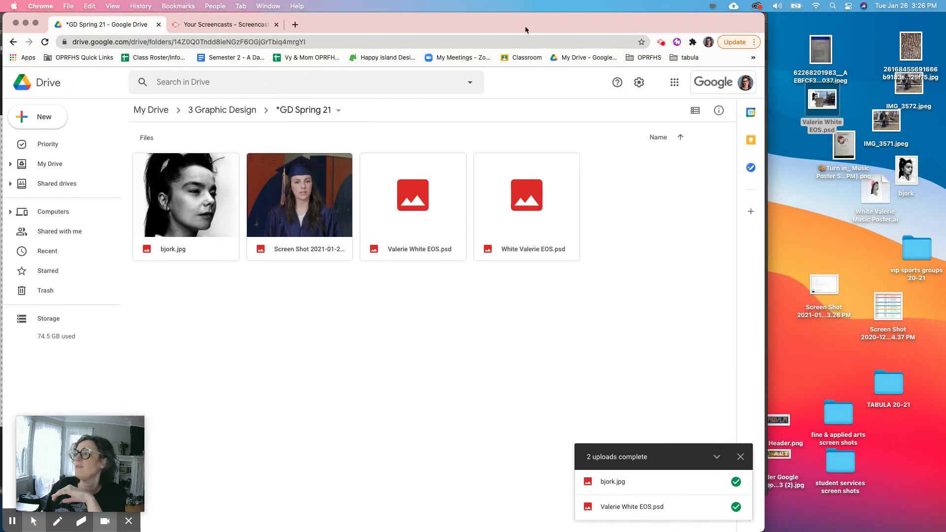
drag(821, 98, 800, 186)
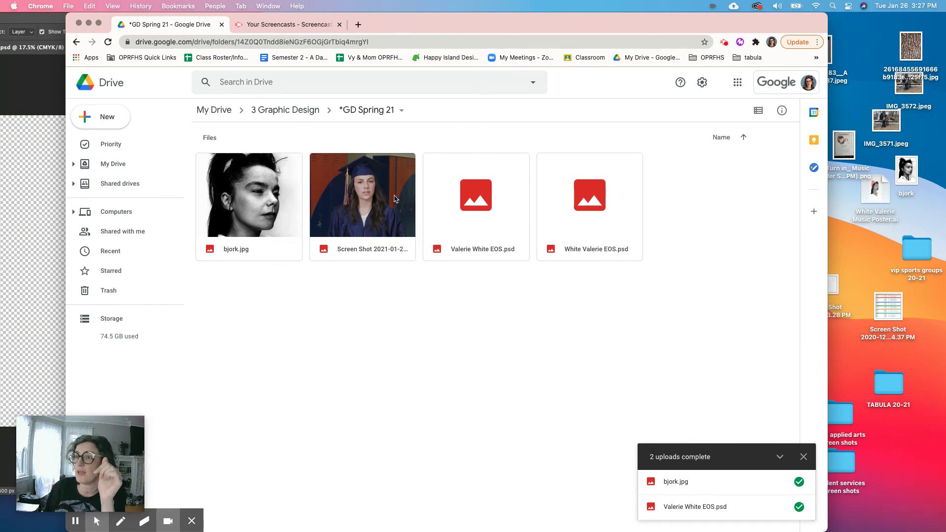
- Preview the screenshot full size, return to the folder, and add the portrait image to the selection
click(362, 201)
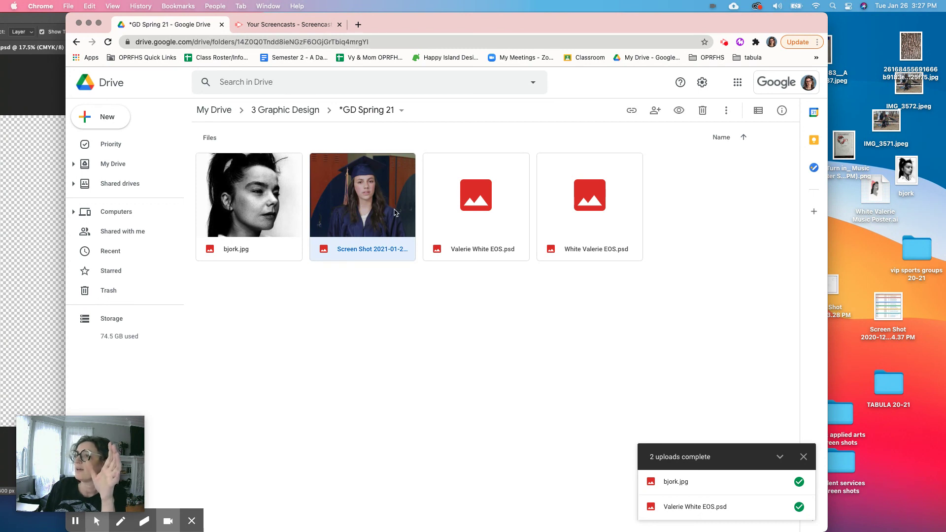
double_click(413, 205)
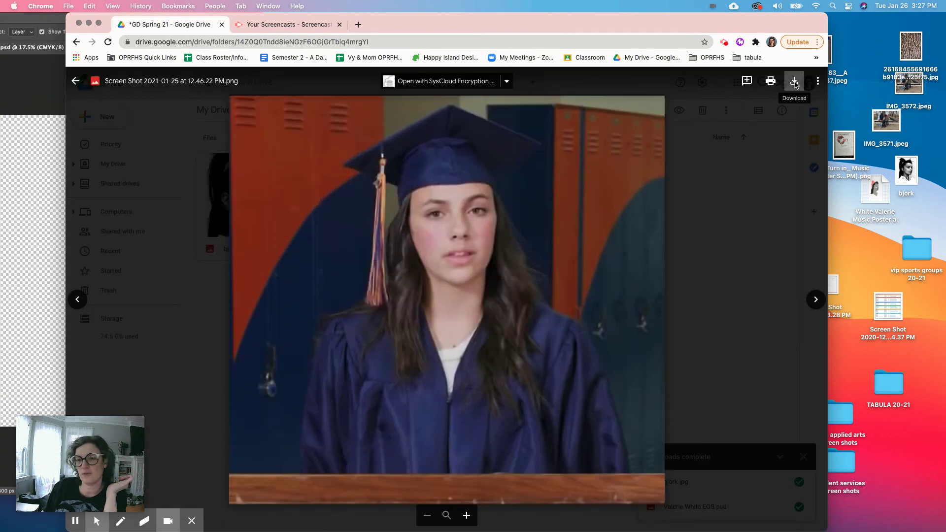
click(74, 82)
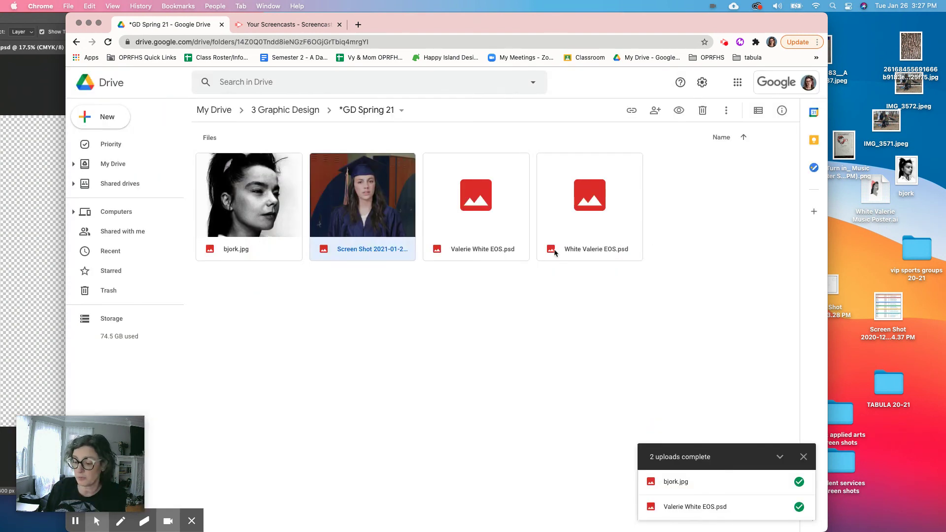
super+click(271, 223)
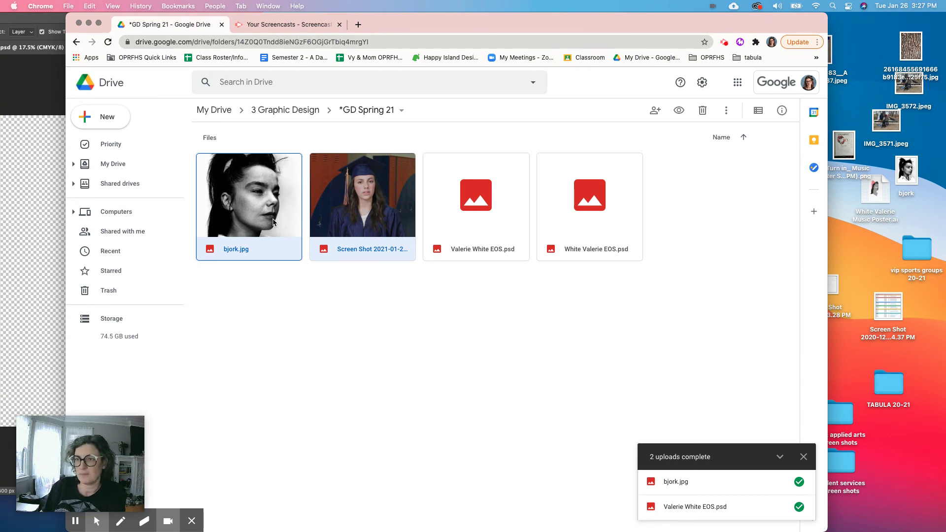
right_click(273, 222)
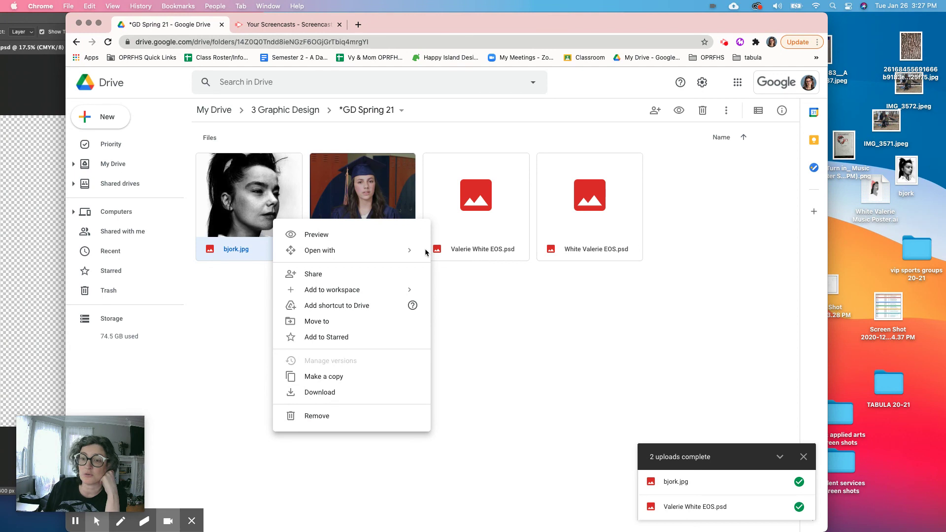
click(520, 340)
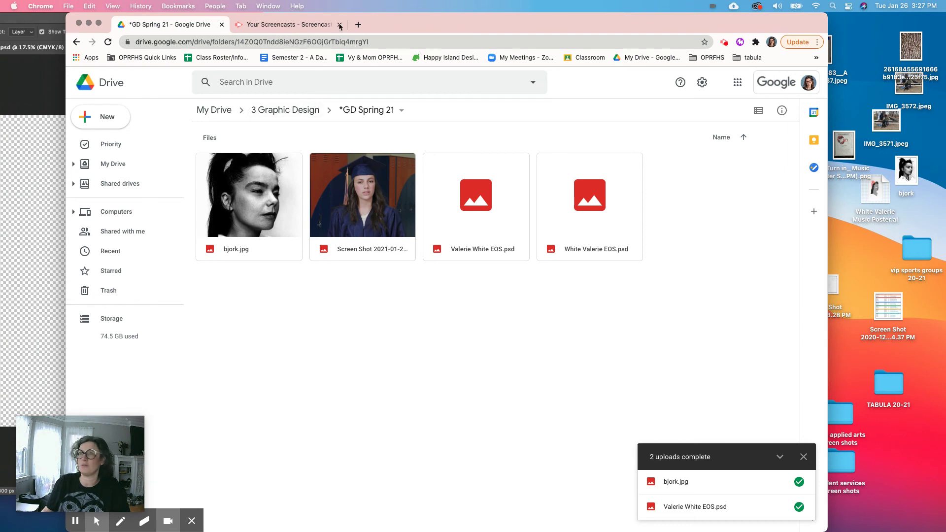
- Shrink the Chrome window and bring the Photoshop collage forward, widening its window
drag(68, 17, 271, 94)
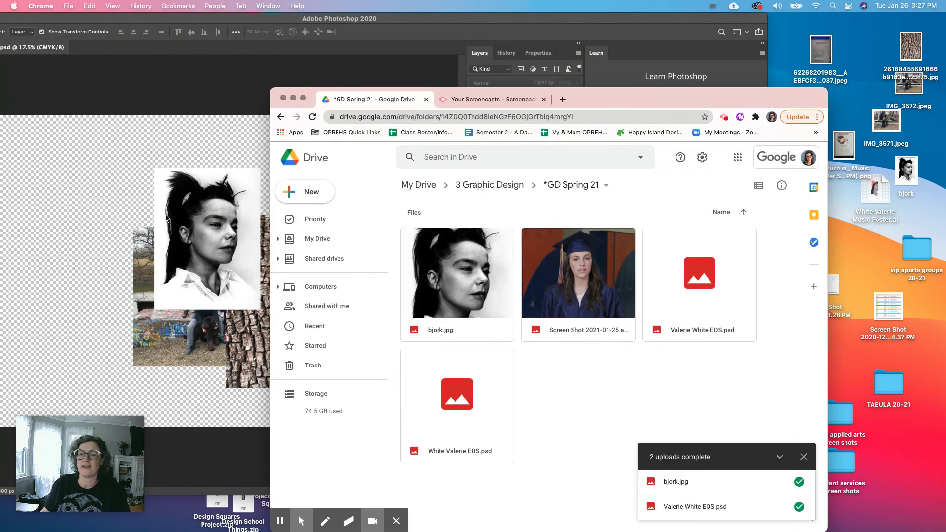
click(158, 220)
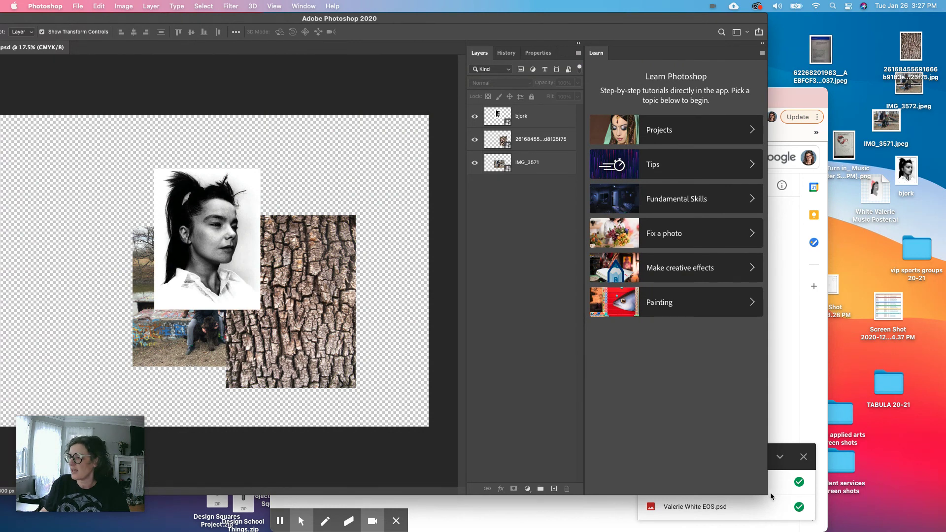
drag(767, 495, 878, 499)
drag(80, 463, 98, 389)
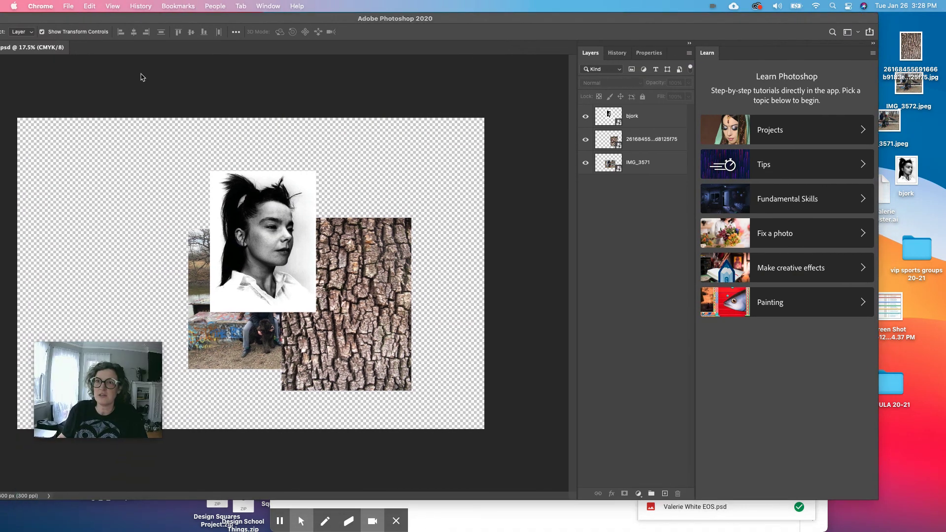
- Maximize then restore the Photoshop window and bring the Drive folder back in front
double_click(135, 19)
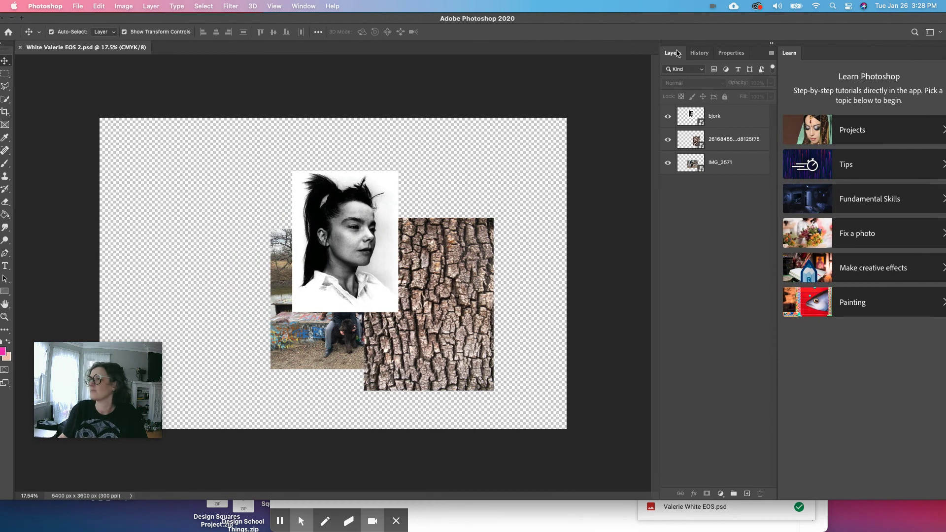
double_click(753, 20)
click(755, 93)
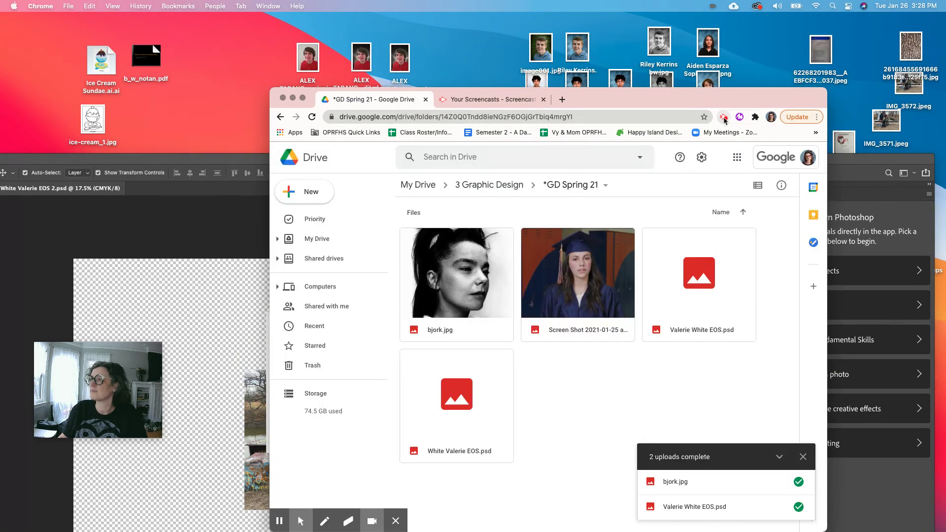